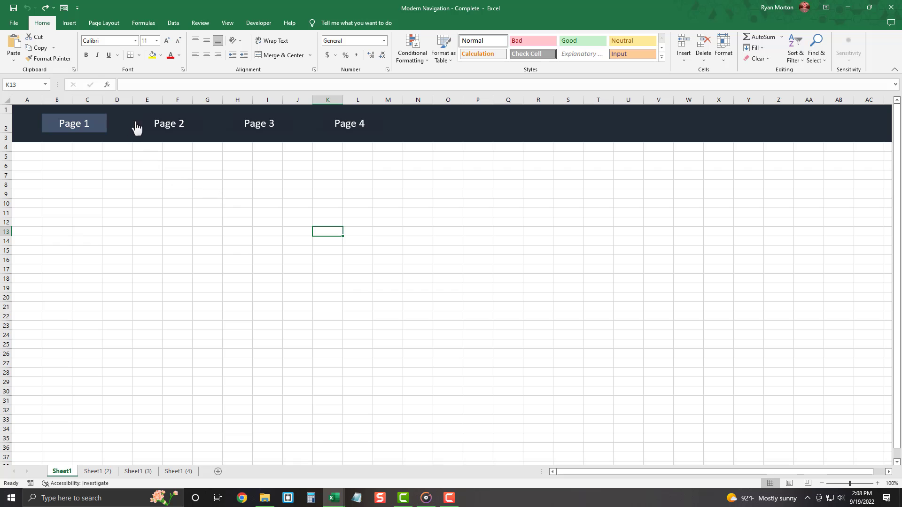
Test the Page 2, Page 3 and Page 4 navigation links.
left_click(171, 125)
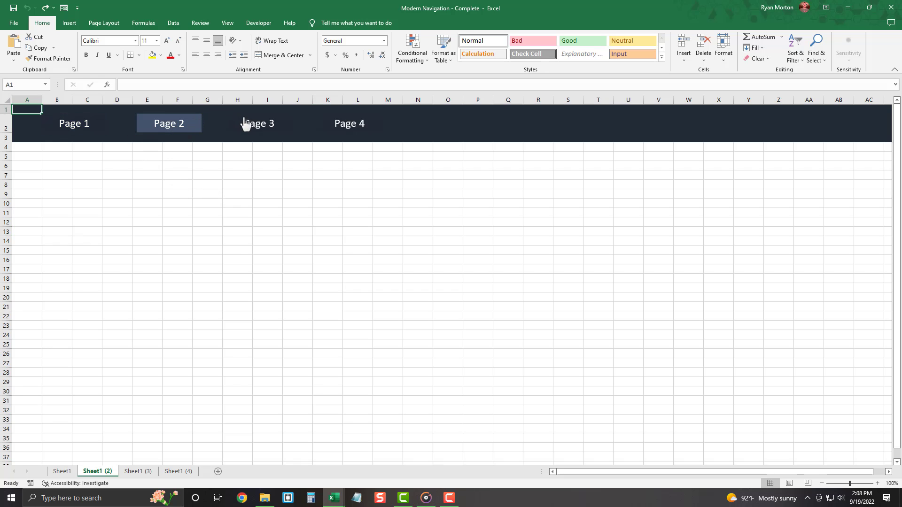
left_click(275, 123)
left_click(345, 126)
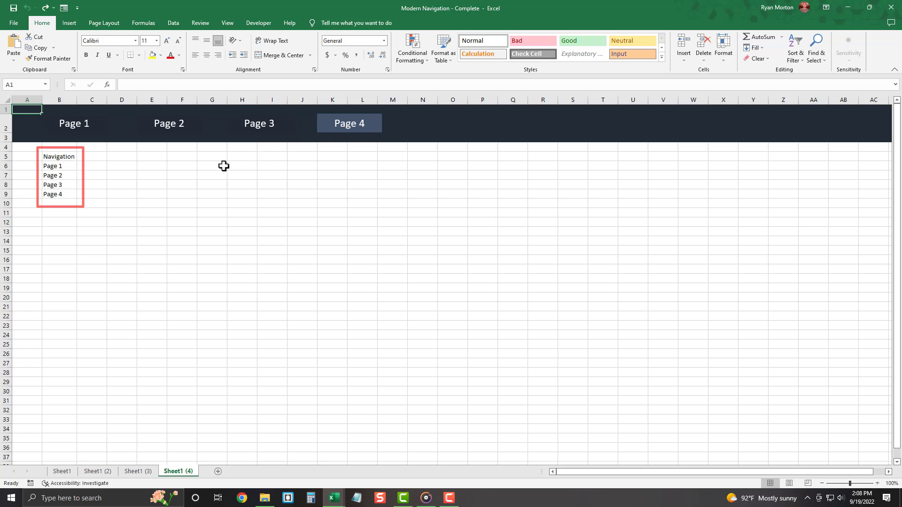
Change the label in cell B7 from Page 2 to New.
left_click(69, 175)
type("Nw")
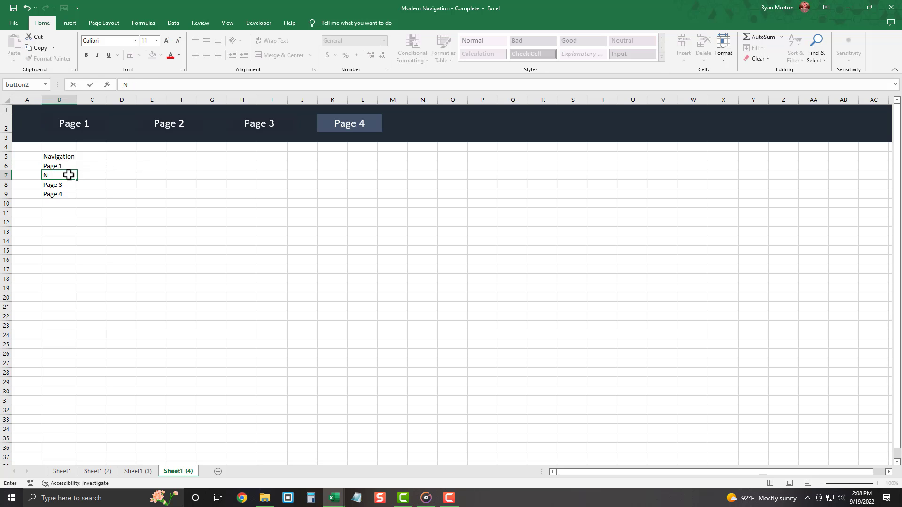
key("Return")
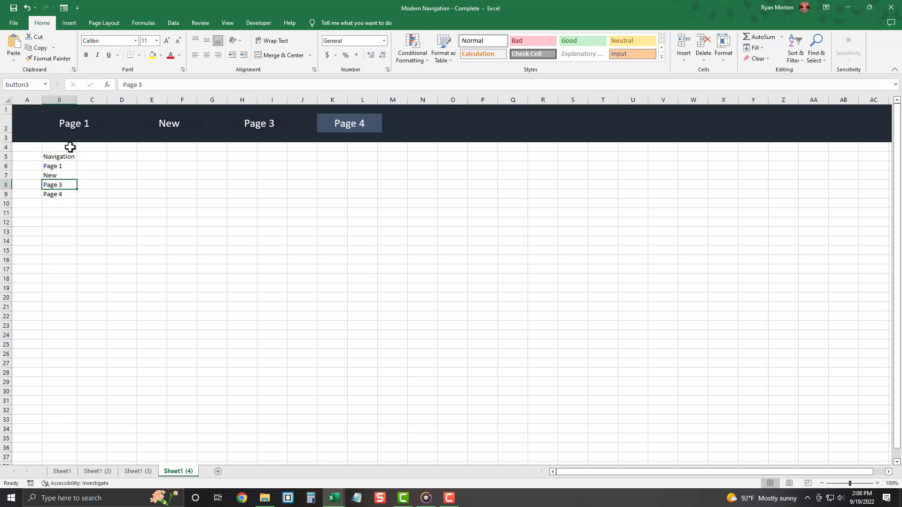
Check the Page 1, New and Page 3 links, then start a new blank workbook.
left_click(79, 128)
left_click(167, 128)
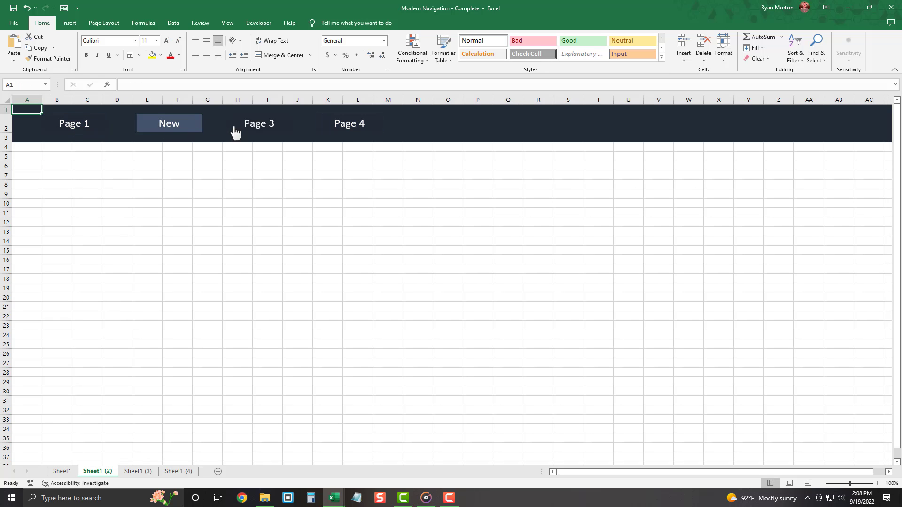
left_click(264, 132)
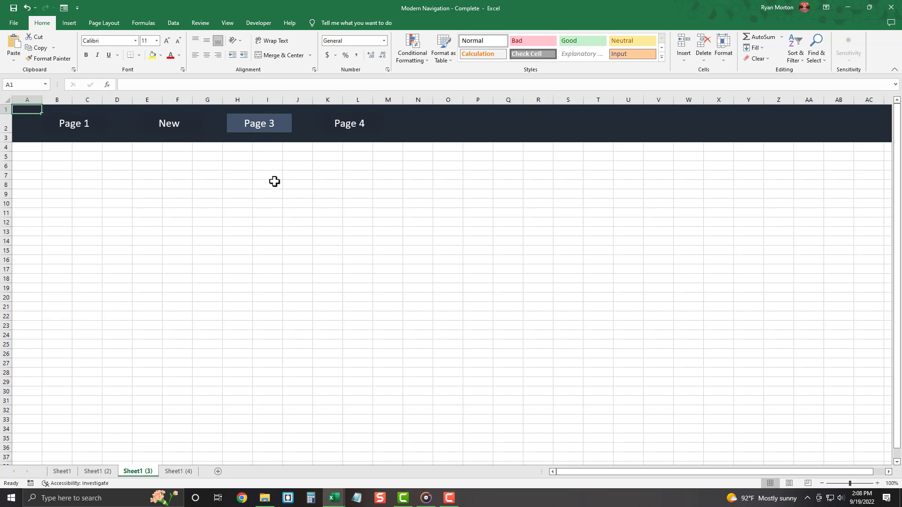
key("ctrl+n")
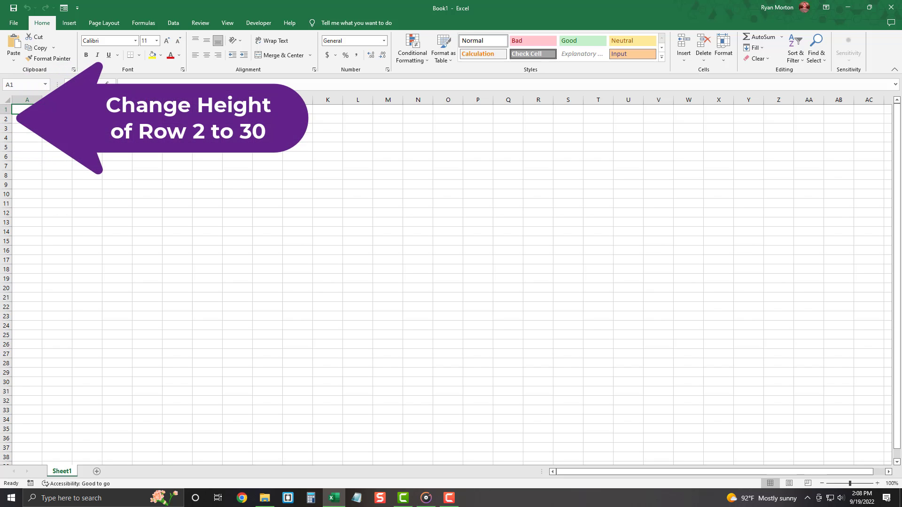
Set the height of row 2 to 30.
right_click(6, 119)
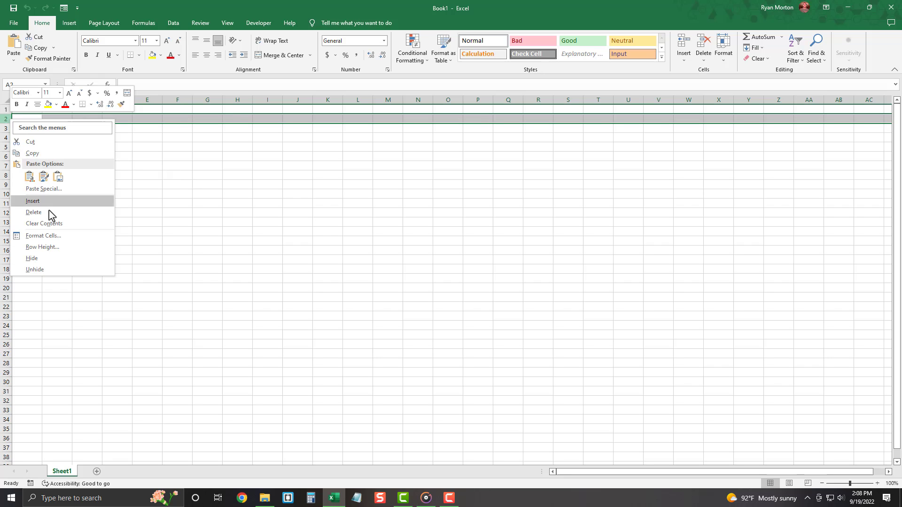
left_click(63, 246)
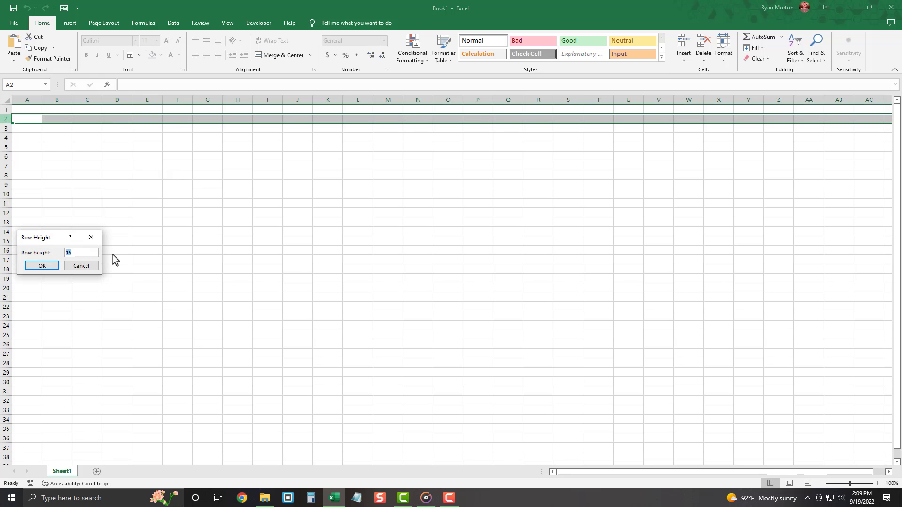
type("30")
key("Return")
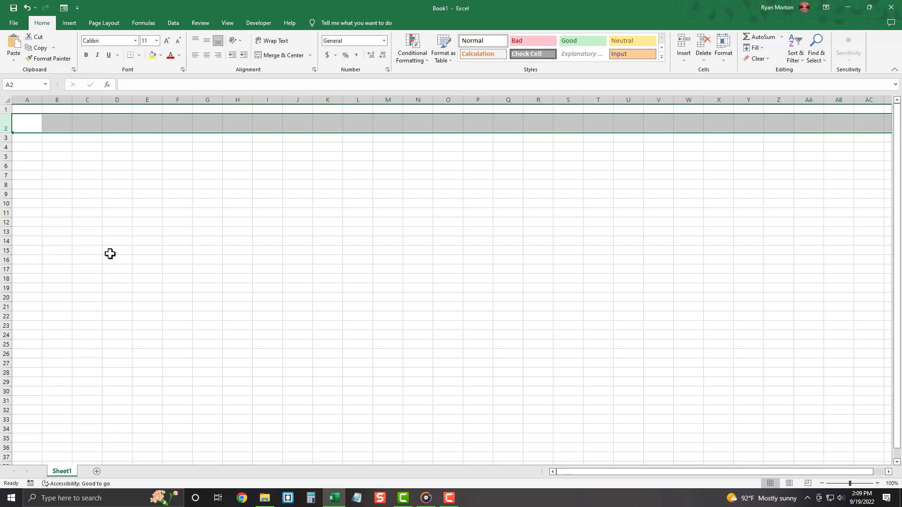
left_click(109, 254)
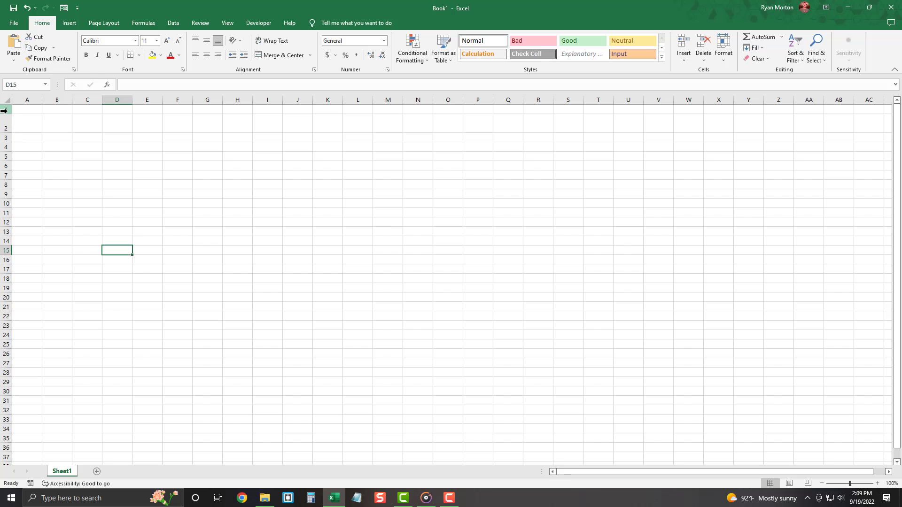
Fill rows 1 to 3 with dark navy.
left_click_drag(5, 109, 5, 138)
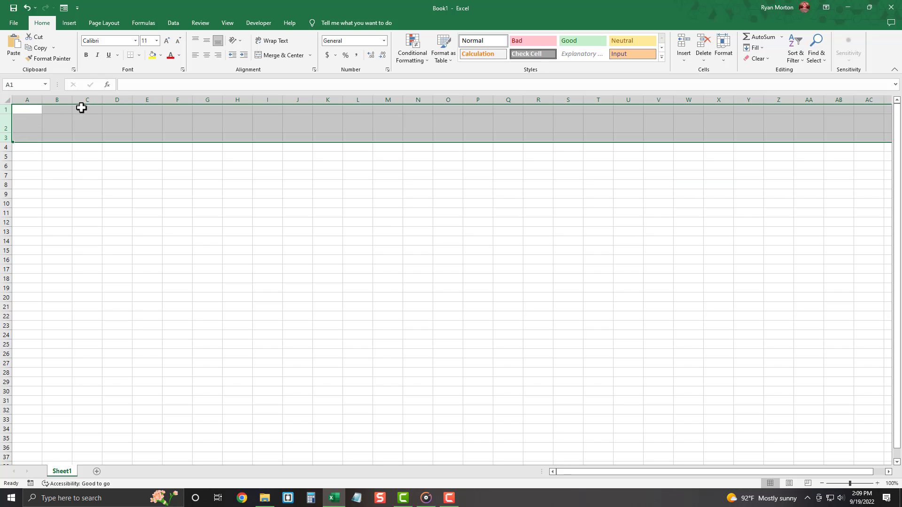
left_click(161, 56)
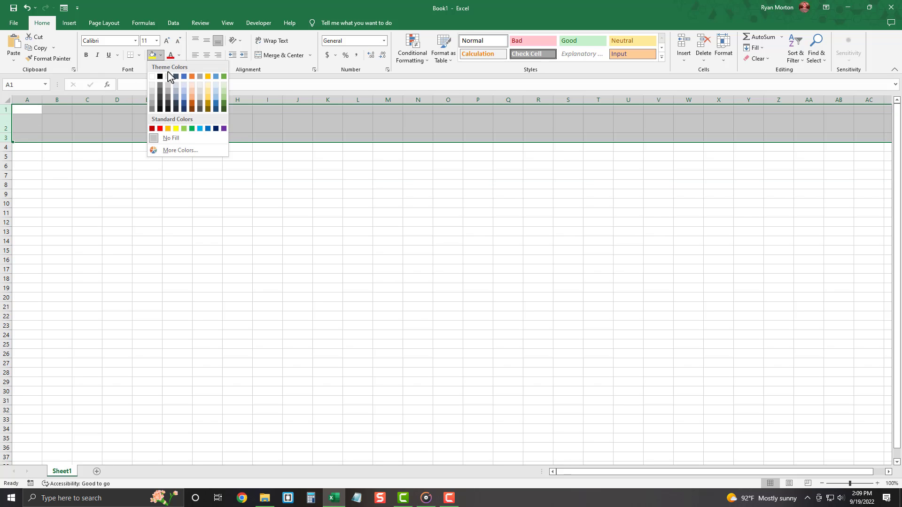
left_click(174, 109)
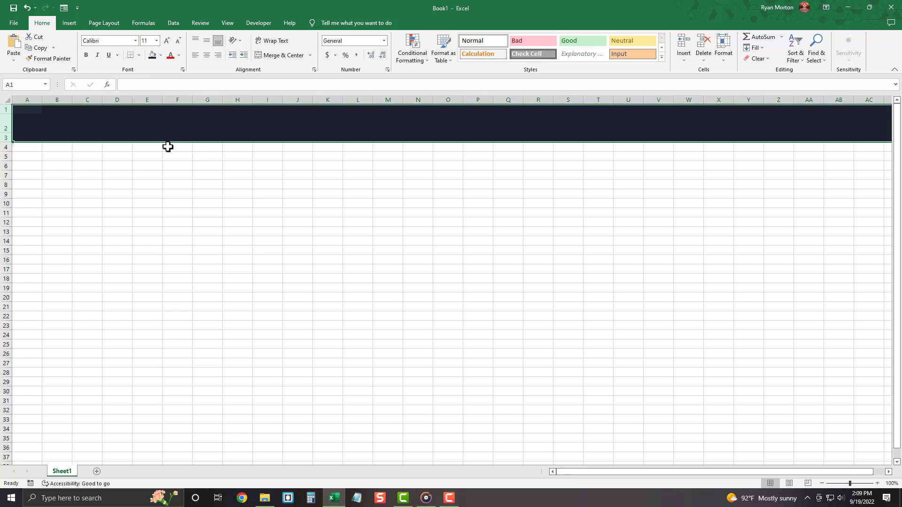
Copy Sheet1 to the end of the workbook as Sheet1 (2).
left_click(155, 184)
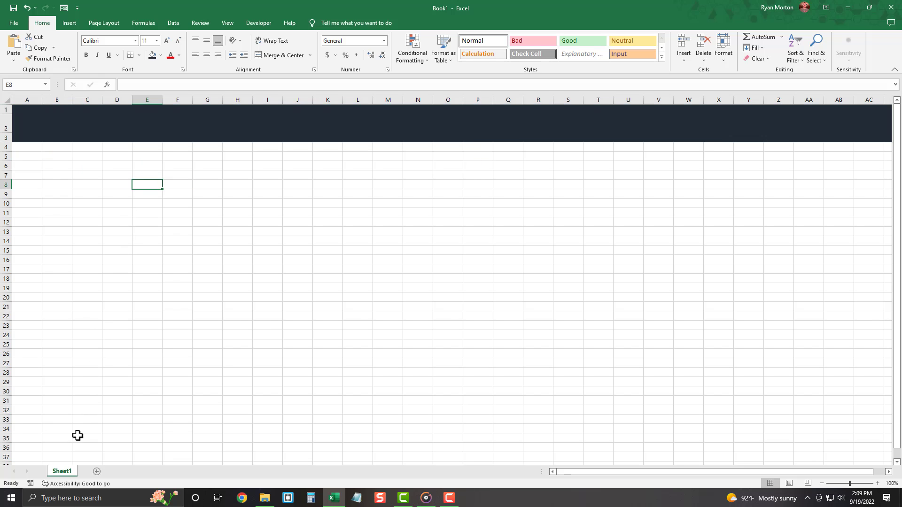
right_click(72, 473)
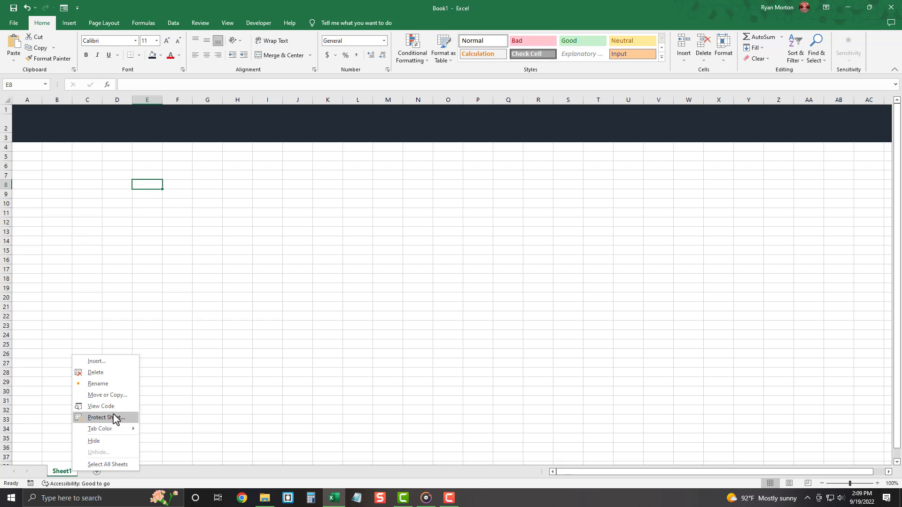
left_click(131, 398)
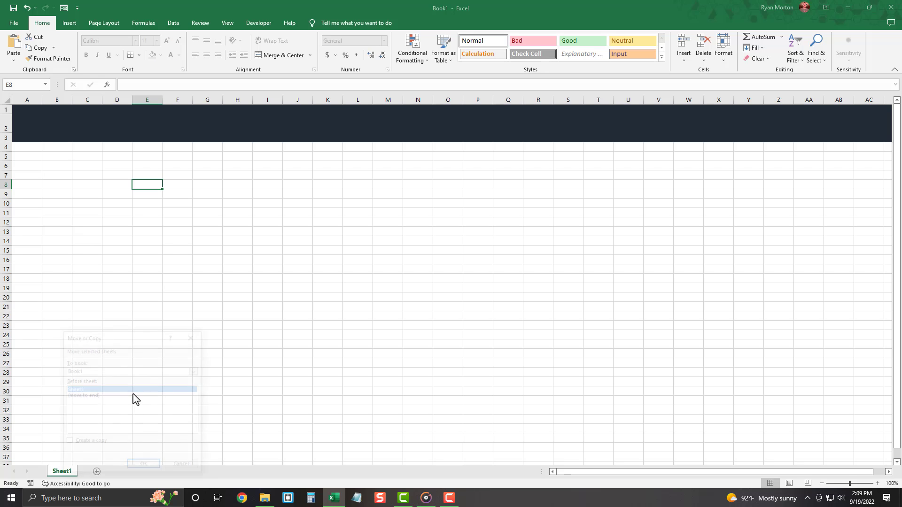
left_click(92, 396)
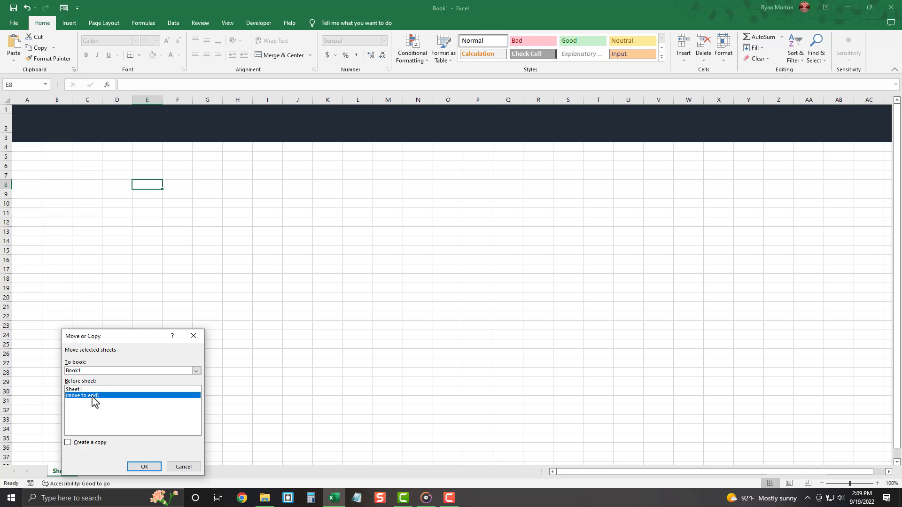
left_click(67, 445)
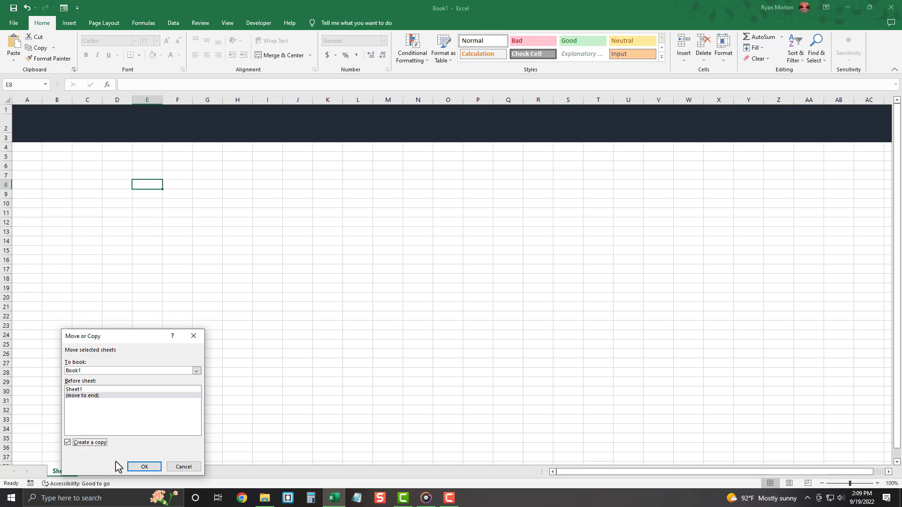
left_click(141, 467)
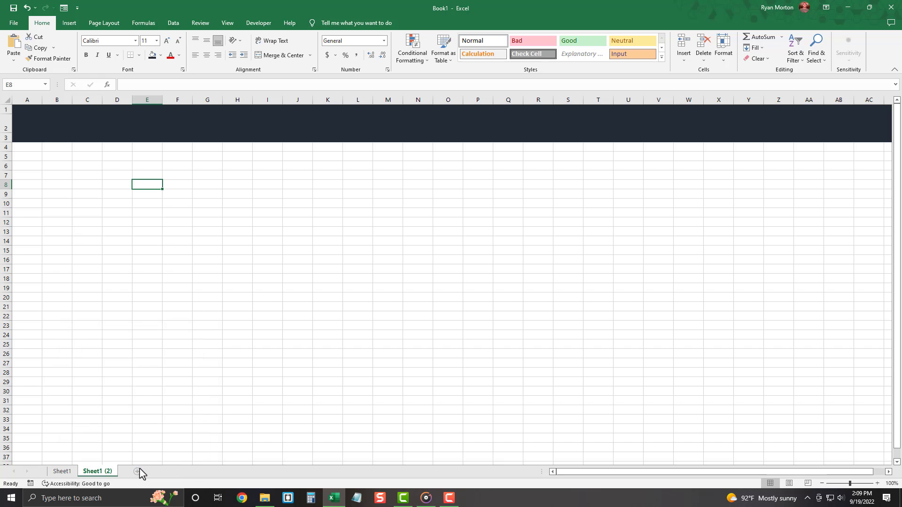
Add two more copies at the end, Sheet1 (3) and Sheet1 (4).
right_click(108, 472)
left_click(144, 403)
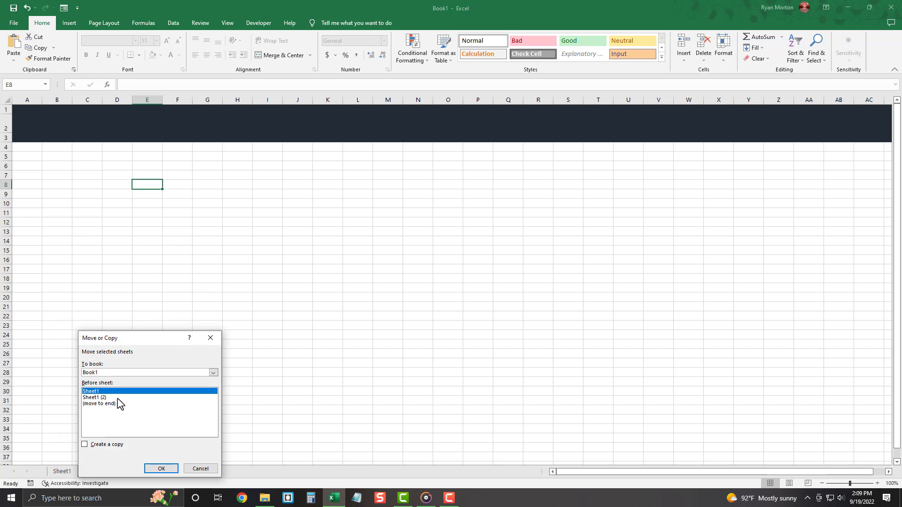
left_click(116, 405)
left_click(100, 446)
left_click(158, 468)
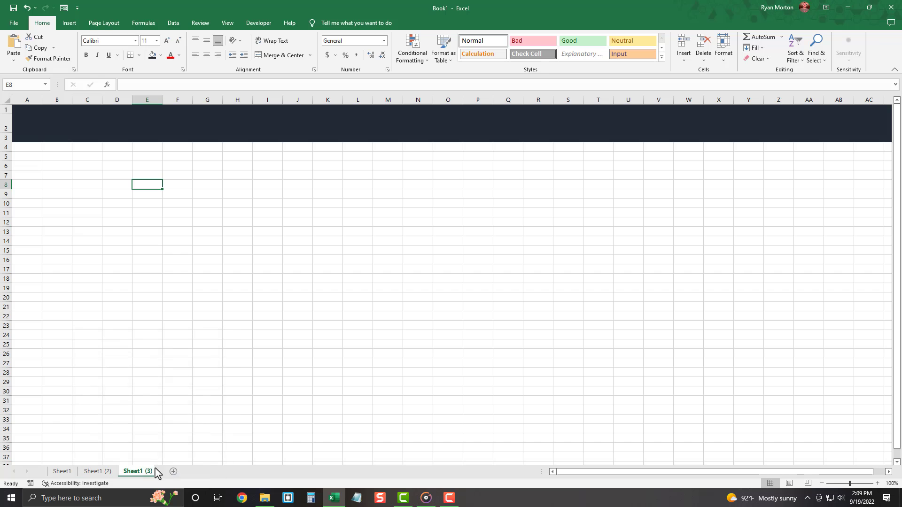
right_click(146, 473)
left_click(175, 404)
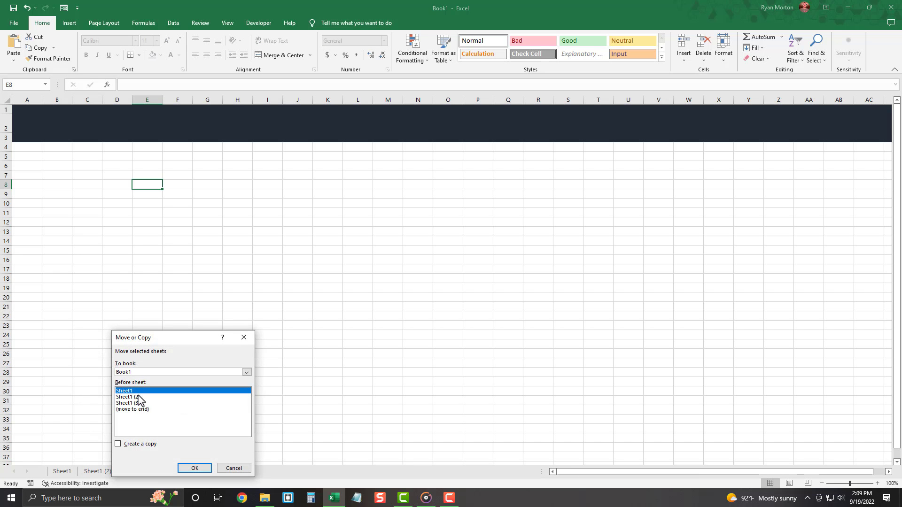
left_click(140, 409)
left_click(136, 445)
left_click(184, 468)
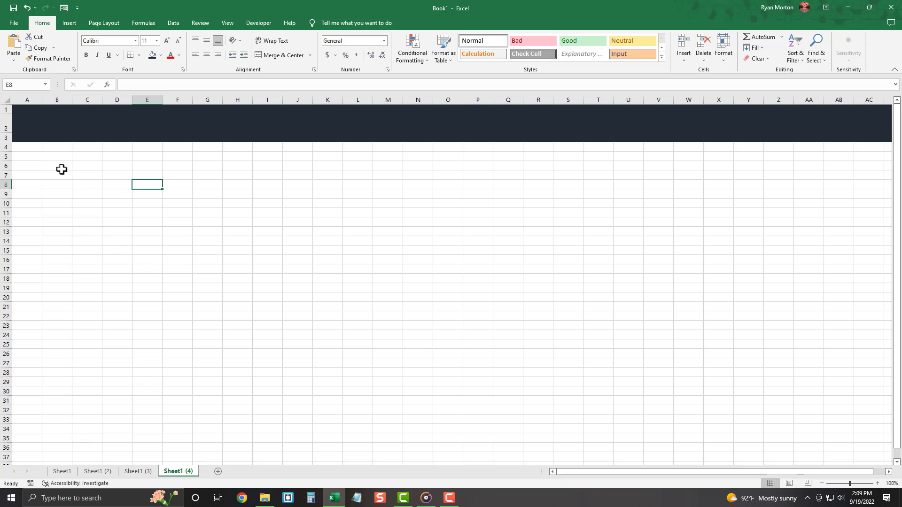
Enter the heading Navigation in B5 and autofit column B to it.
left_click(58, 155)
type("NAv")
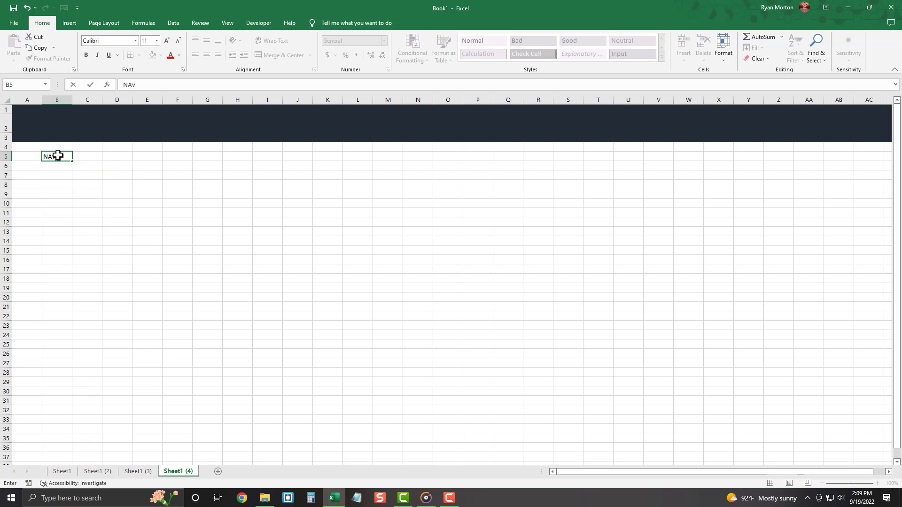
type("igation")
key("Return")
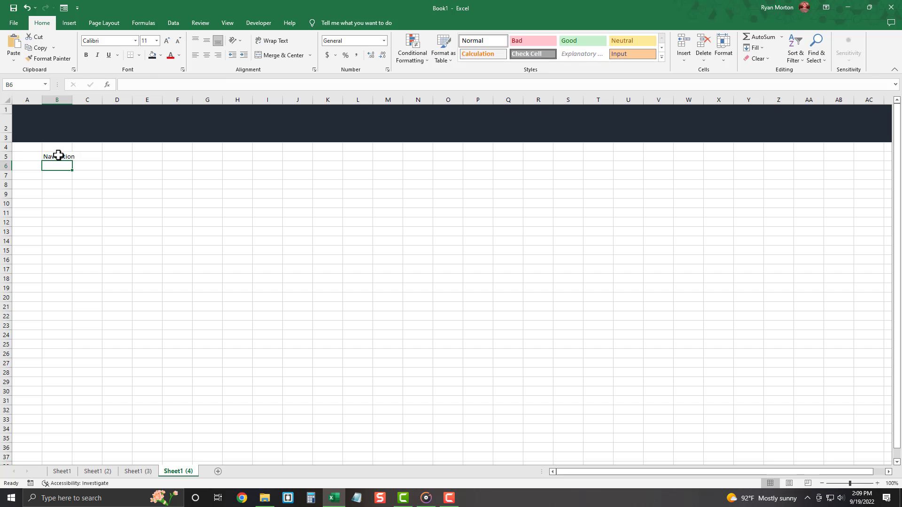
double_click(72, 101)
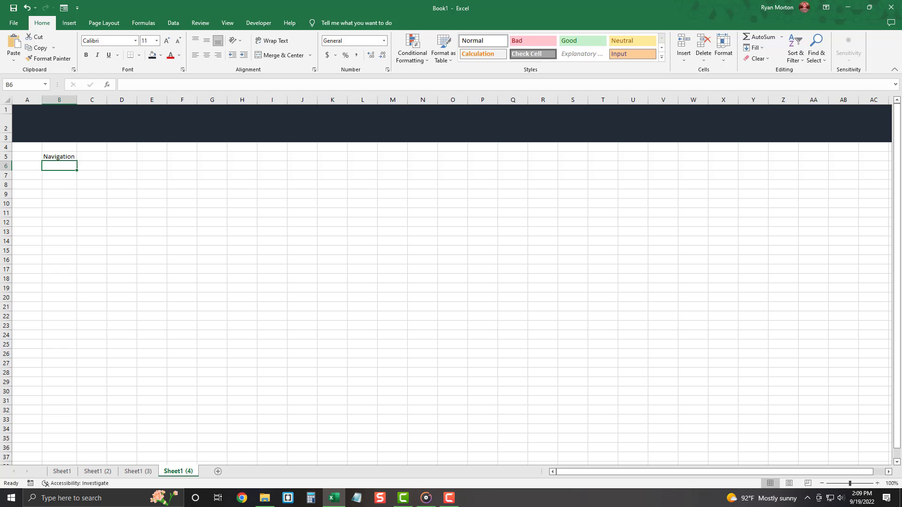
Enter Page 1, Page 2, Page 3 and Page 4 in cells B6 to B9.
type("Page 1")
key("Return")
type("Page 1")
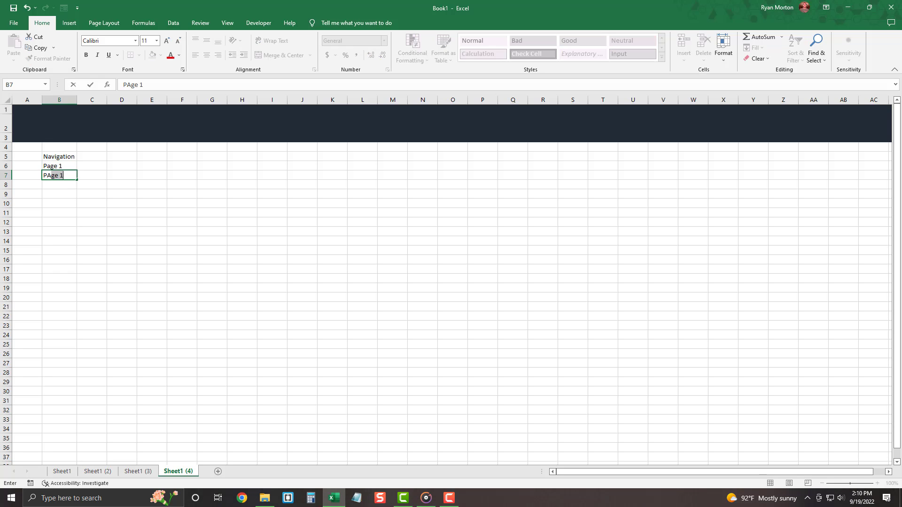
key("Return")
type("Page 3")
key("Return")
type("P")
key("Return")
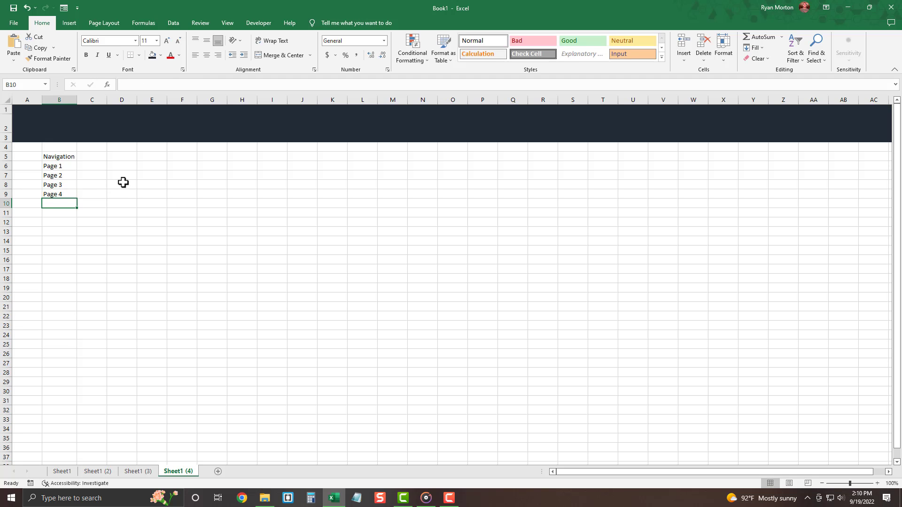
Name cell B6 button1 and cell B7 button2 via the Name Box.
left_click(56, 163)
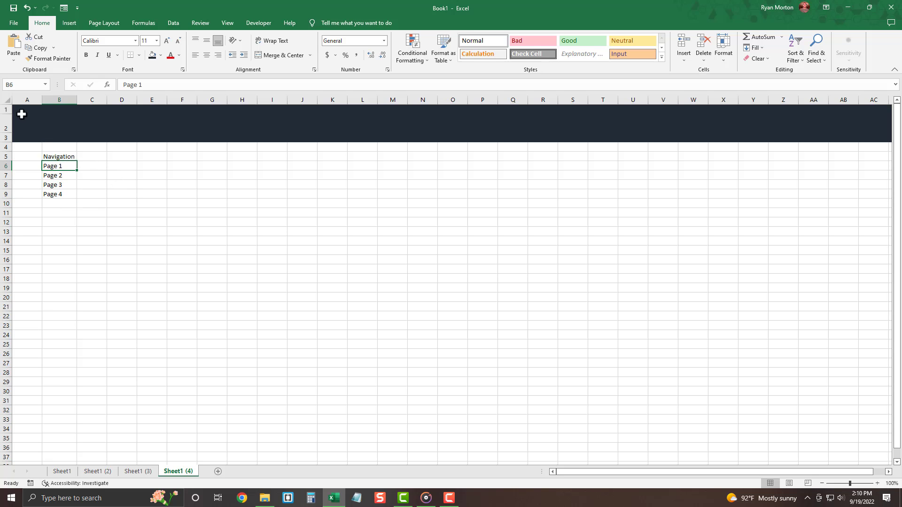
left_click(22, 84)
left_click(56, 174)
left_click(28, 84)
type("button2")
key("Return")
Name cell B8 button3 and cell B9 button4.
left_click(55, 185)
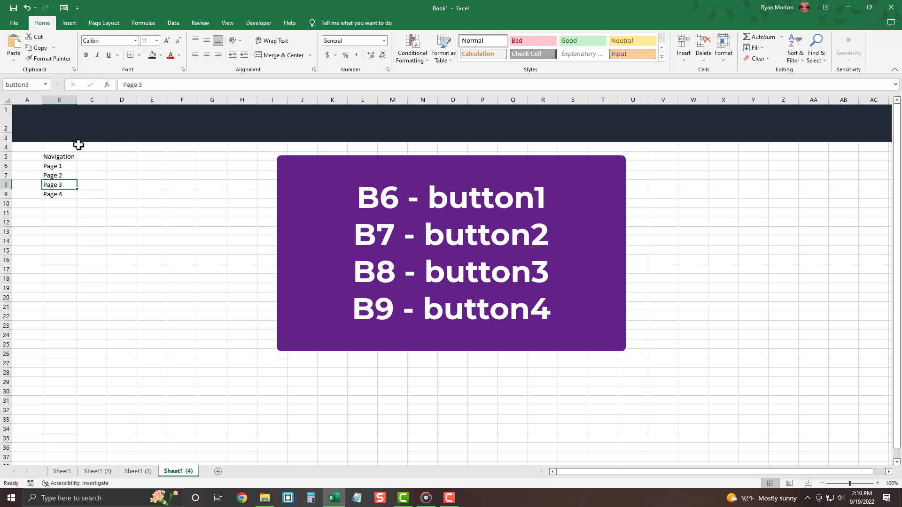
left_click(60, 194)
left_click(28, 84)
type("butto")
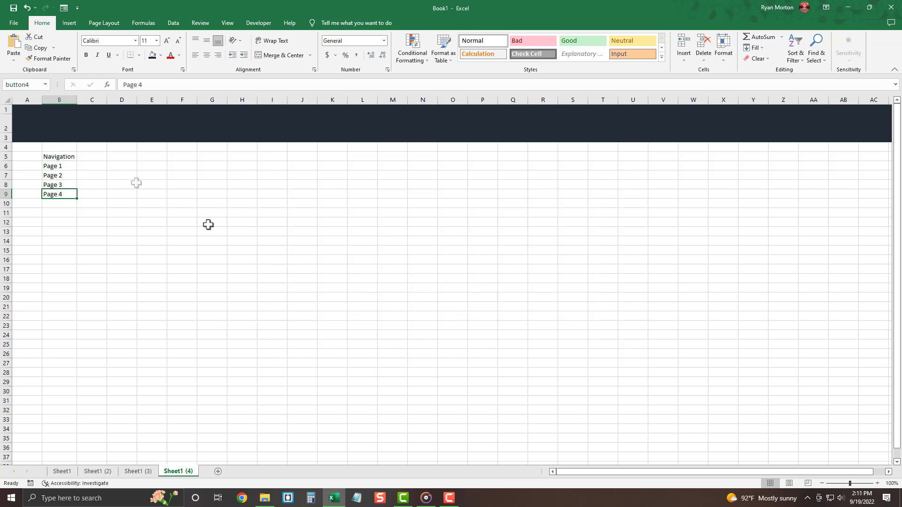
left_click(69, 24)
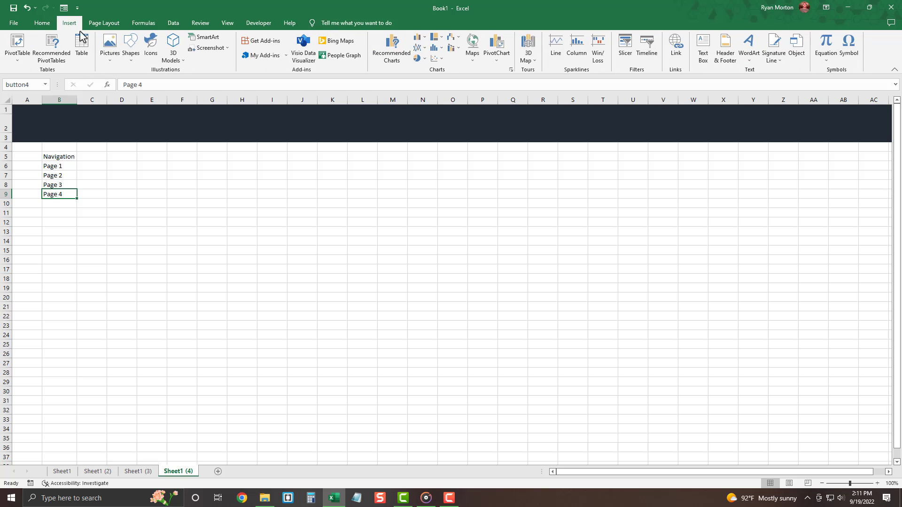
Draw a rectangle shape spanning cells D5 to G9.
left_click(131, 46)
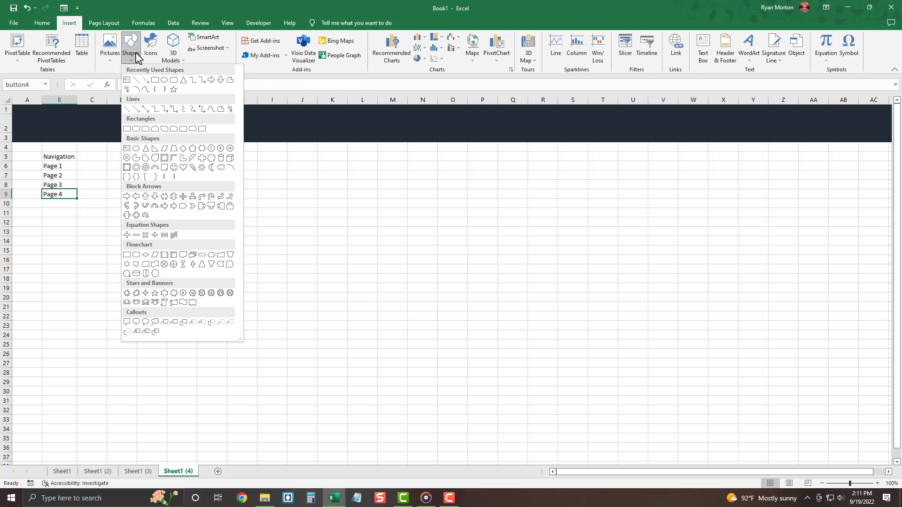
left_click(155, 81)
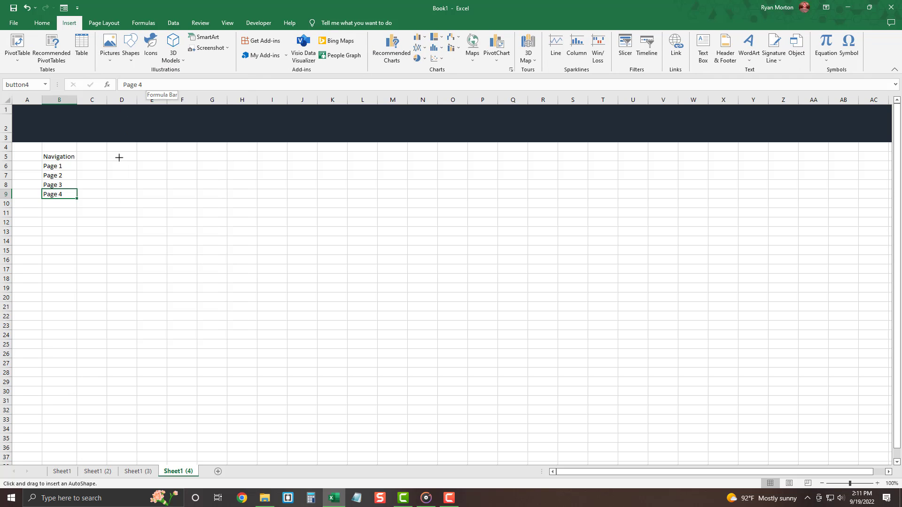
left_click_drag(119, 158, 213, 189)
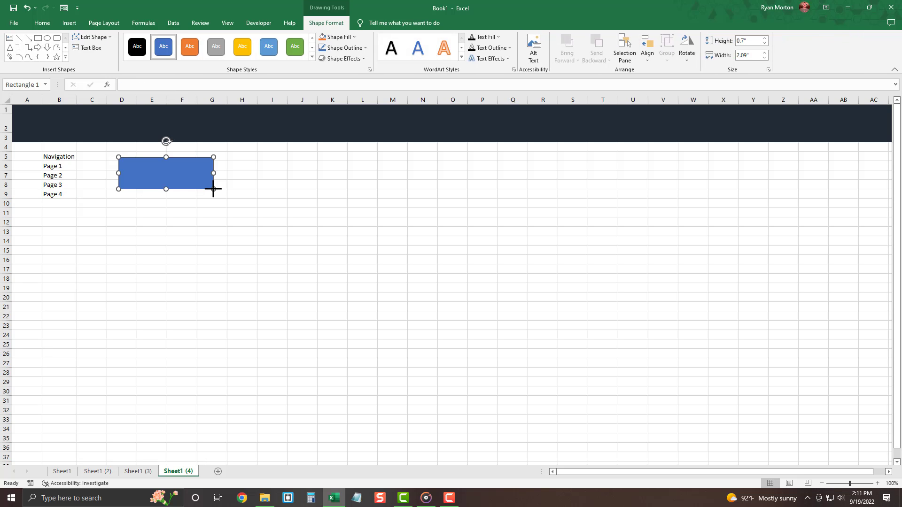
right_click(183, 177)
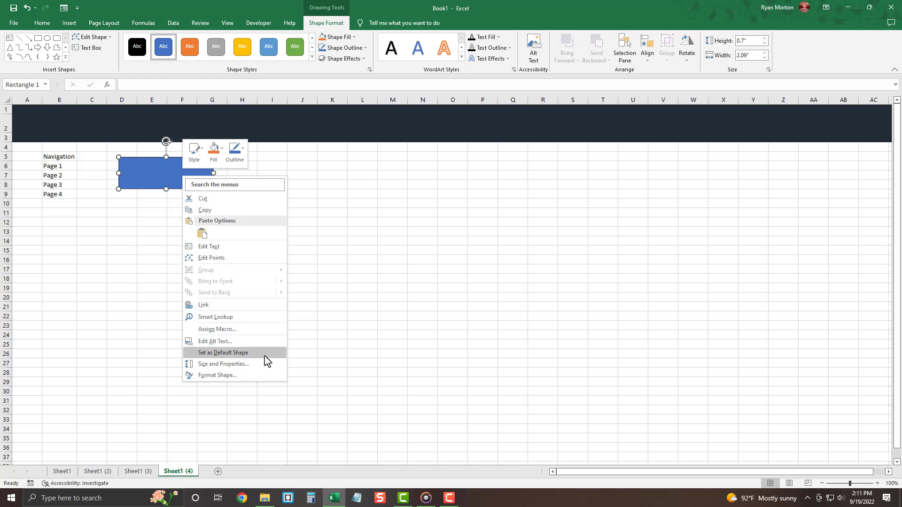
left_click(265, 364)
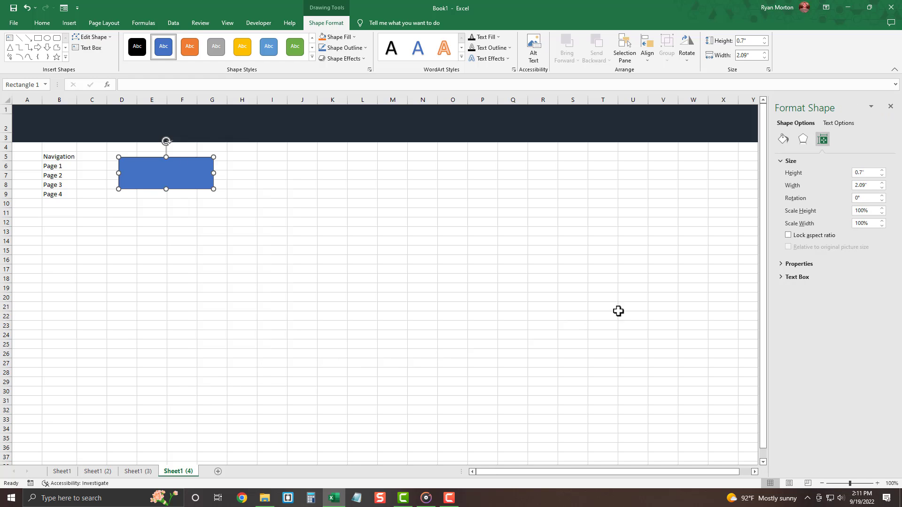
left_click(782, 266)
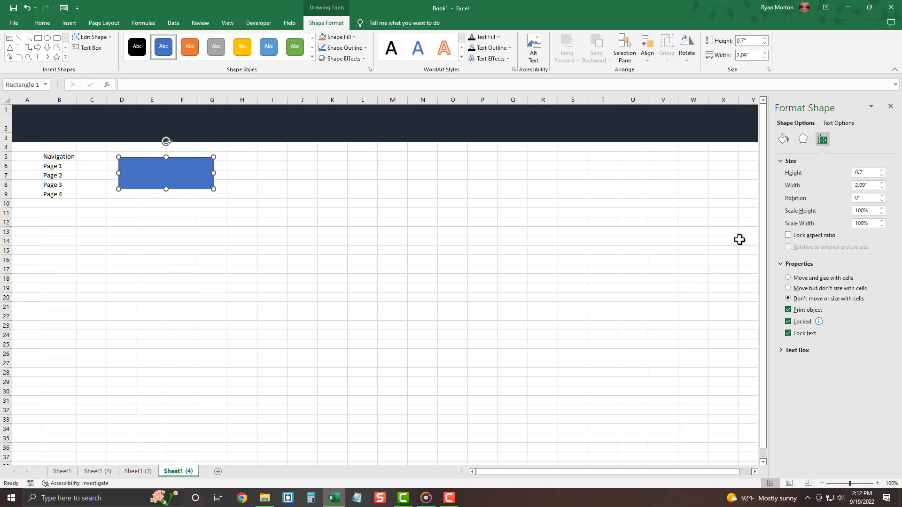
left_click(891, 108)
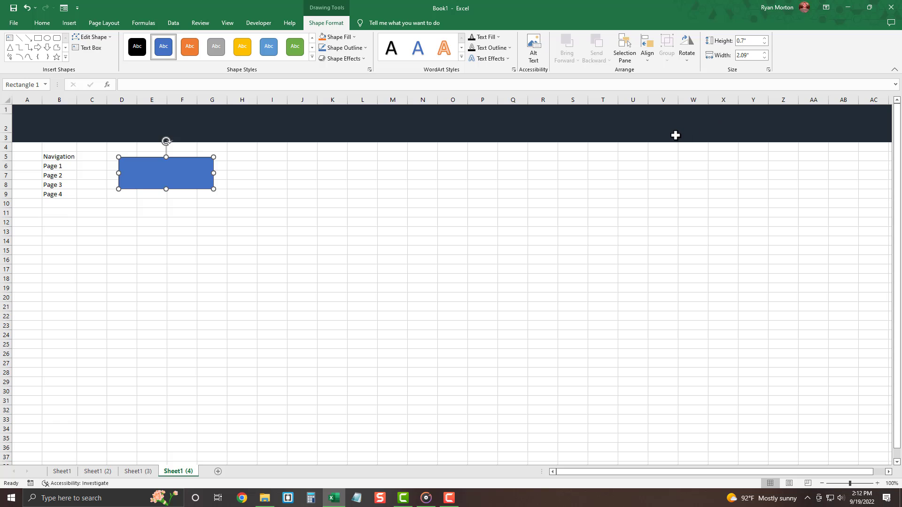
Turn on Snap to Grid and fit the rectangle, 0.42" by 1.44", into the navy bar over B–C.
left_click(650, 55)
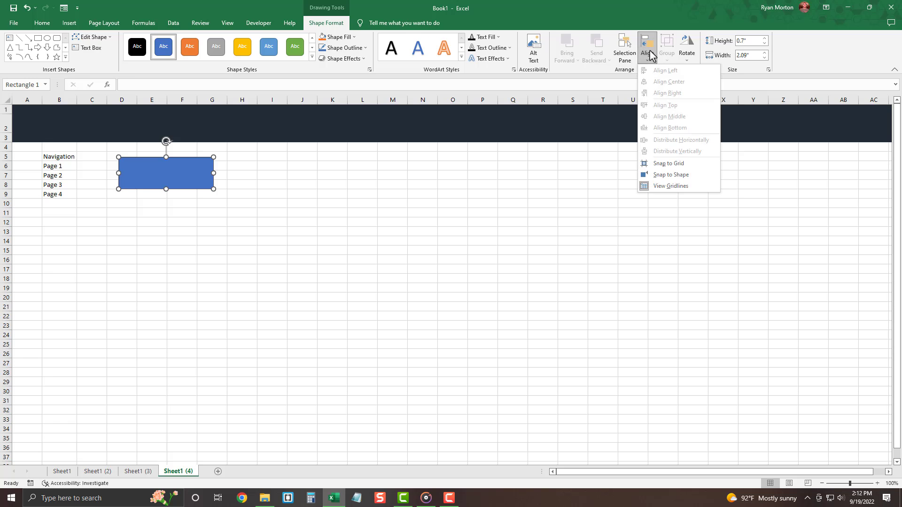
left_click(697, 165)
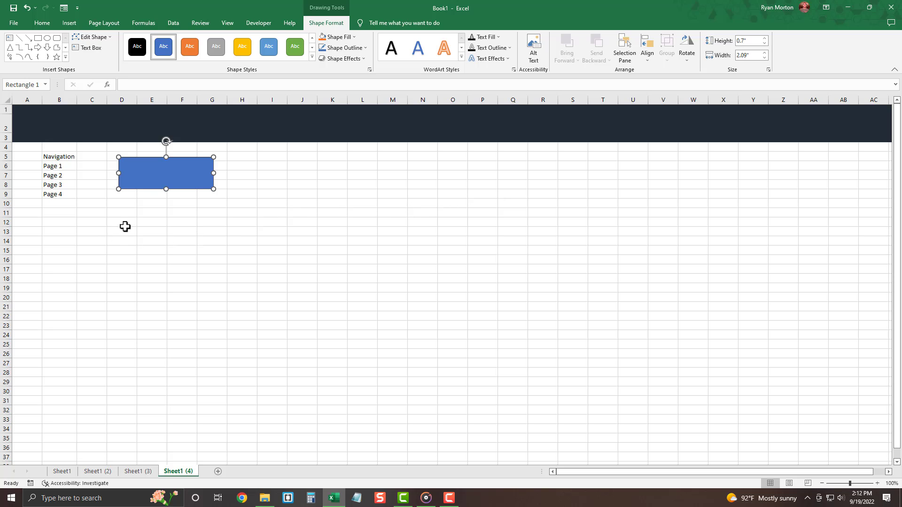
left_click_drag(119, 173, 71, 171)
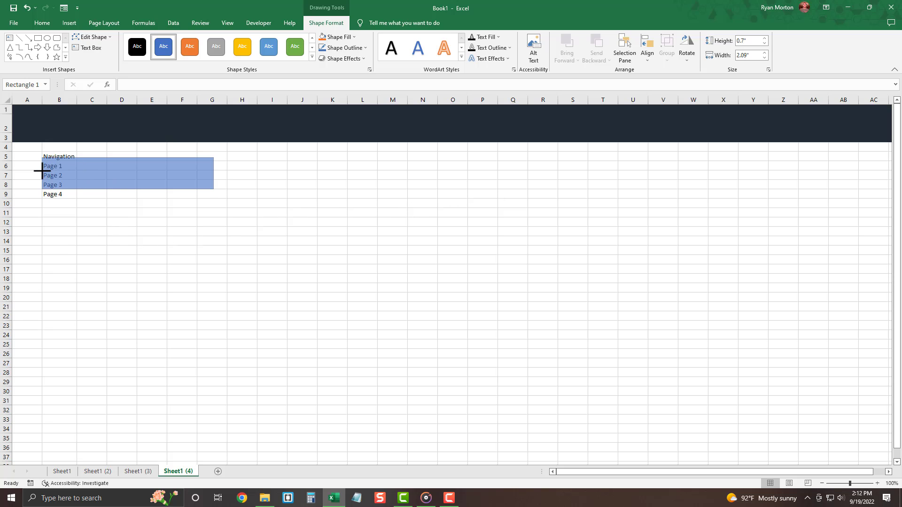
left_click_drag(38, 171, 38, 170)
left_click_drag(136, 162, 136, 118)
left_click_drag(127, 189, 128, 132)
left_click_drag(214, 123, 107, 124)
Copy the rectangle and paste copies at cells E2, H2 and K2.
right_click(97, 124)
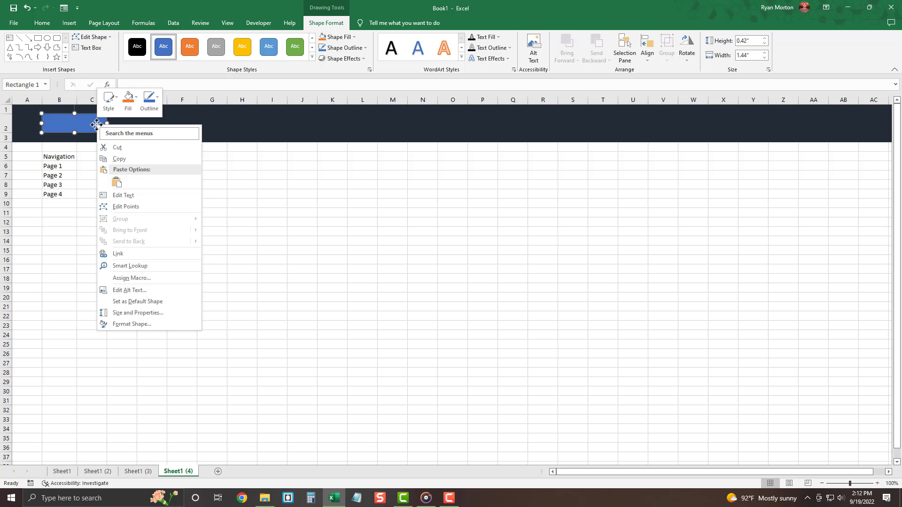
left_click(130, 163)
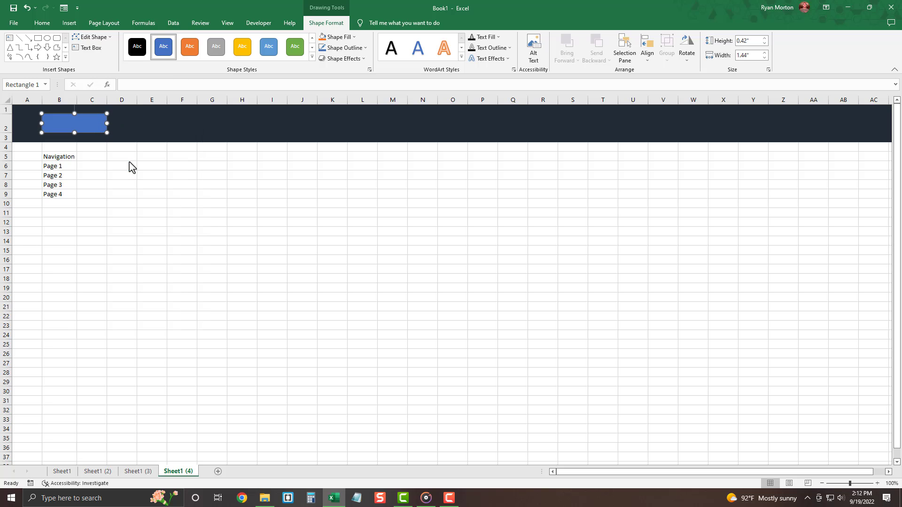
left_click(150, 123)
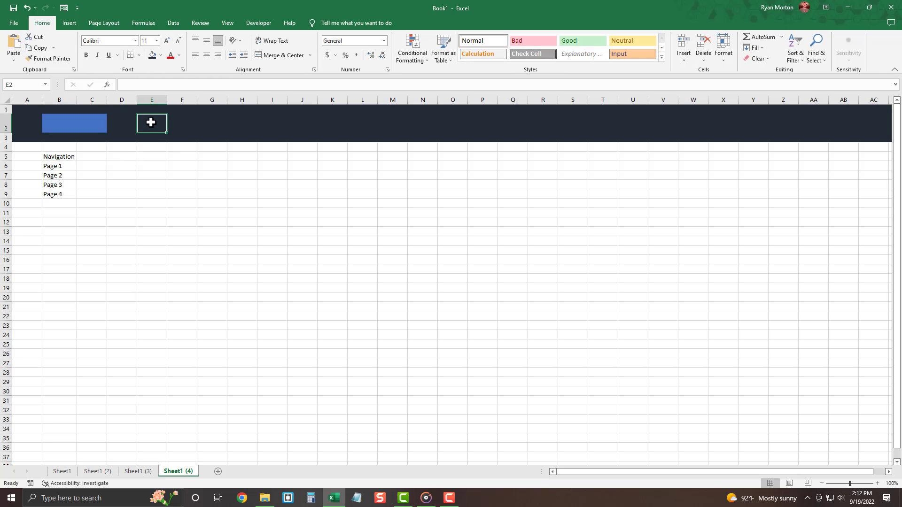
key("ctrl+v")
left_click(248, 123)
key("ctrl+v")
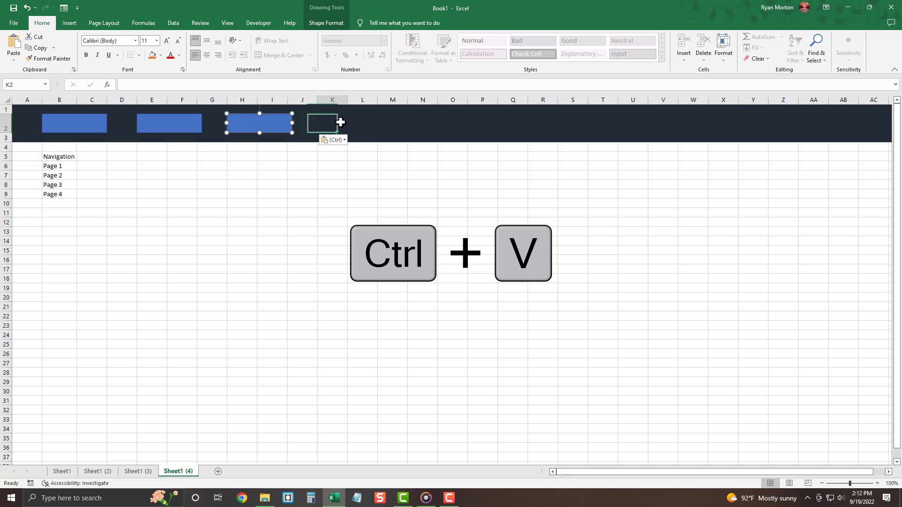
left_click(340, 123)
key("ctrl+v")
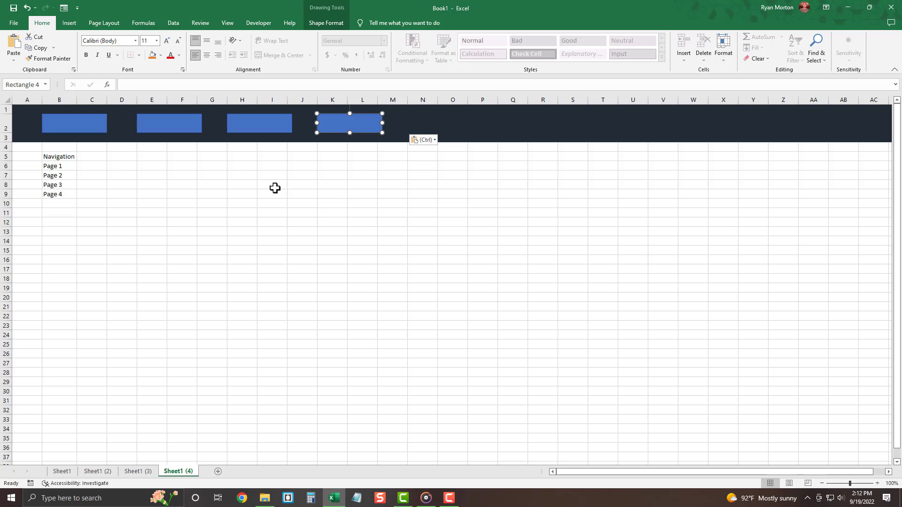
Link the first two rectangles' text to =button1 and =button2.
left_click(66, 123)
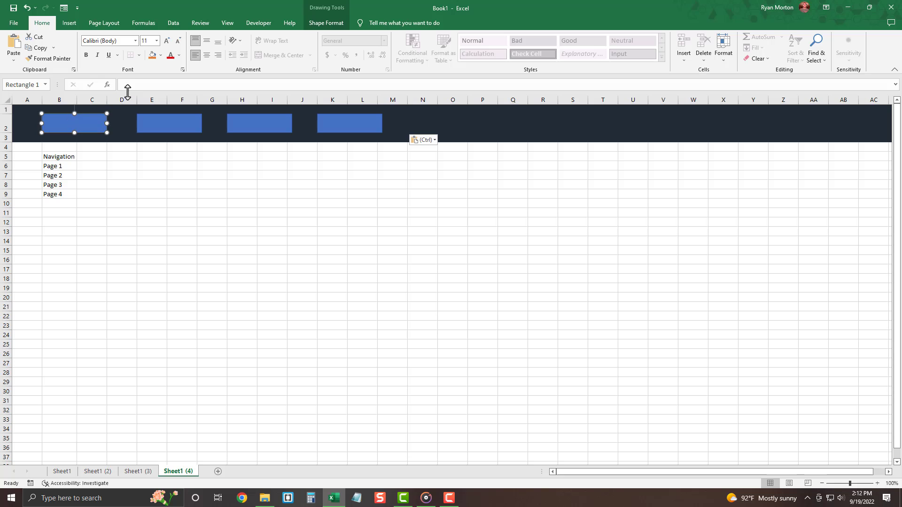
left_click(141, 83)
type("=button")
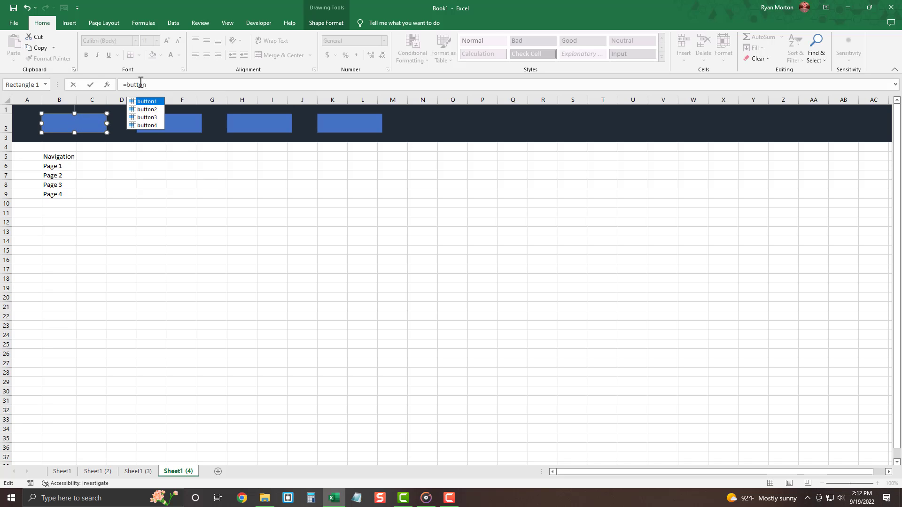
type("1")
key("Return")
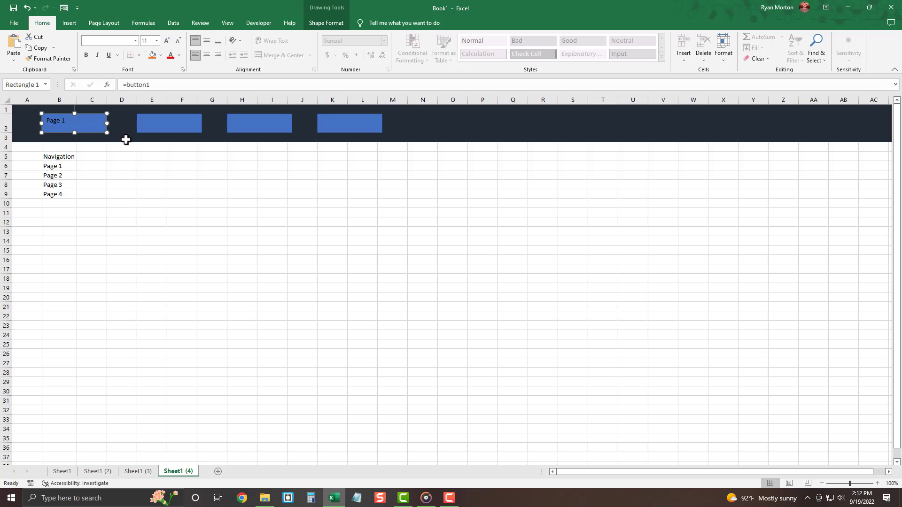
left_click(165, 125)
left_click(140, 83)
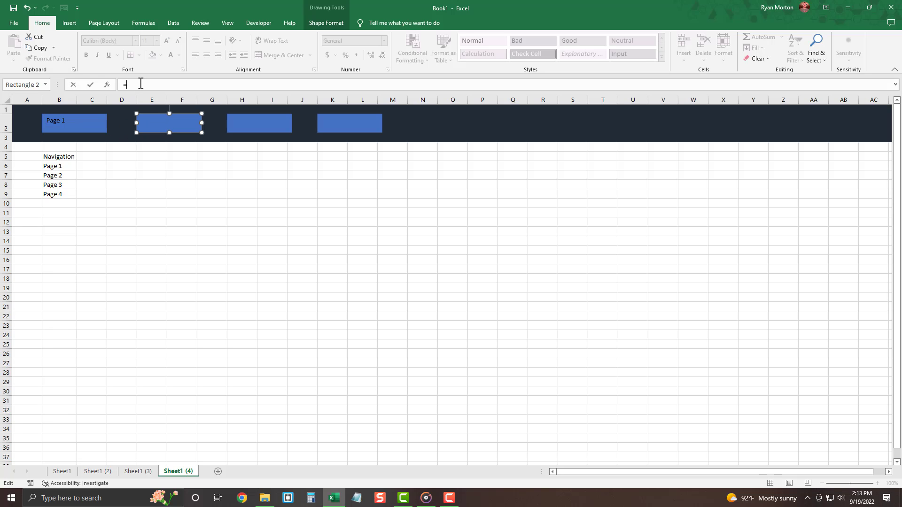
type("=button2")
key("Return")
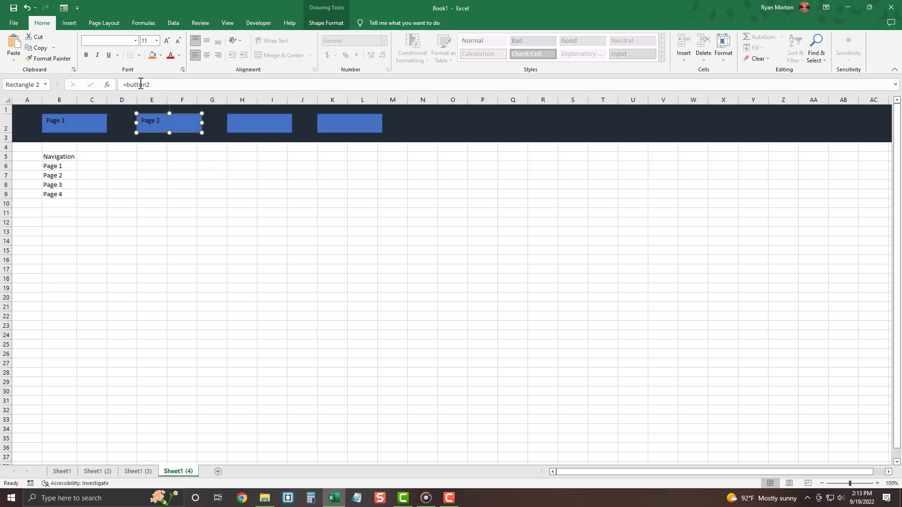
Link the third and fourth rectangles' text to =button3 and =button4.
left_click(239, 115)
left_click(192, 82)
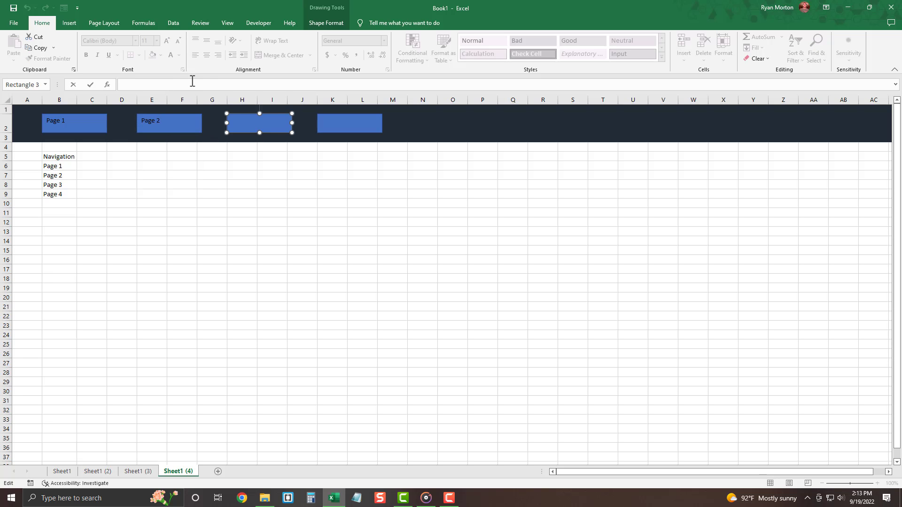
type("=butt")
key("Down")
key("Down")
key("Tab")
key("Return")
left_click(356, 126)
left_click(259, 82)
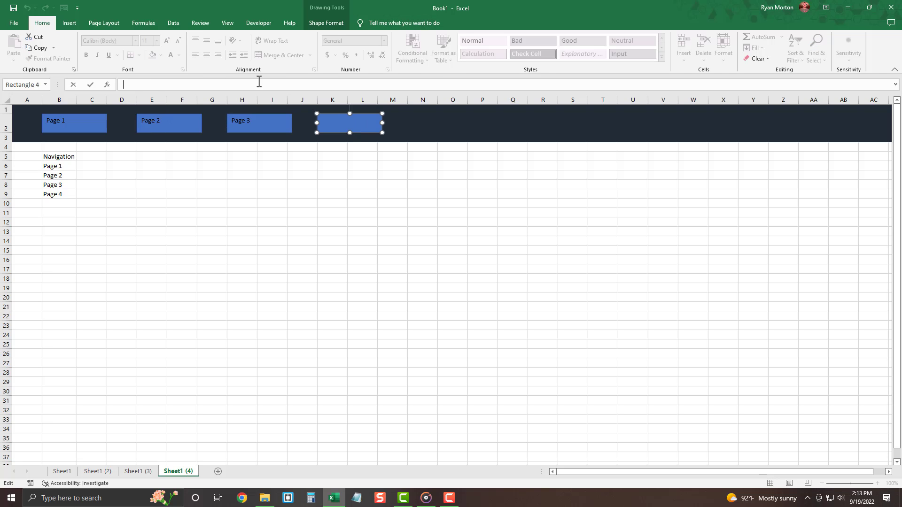
type("=button")
key("Down")
key("Down")
key("Down")
key("Tab")
key("Return")
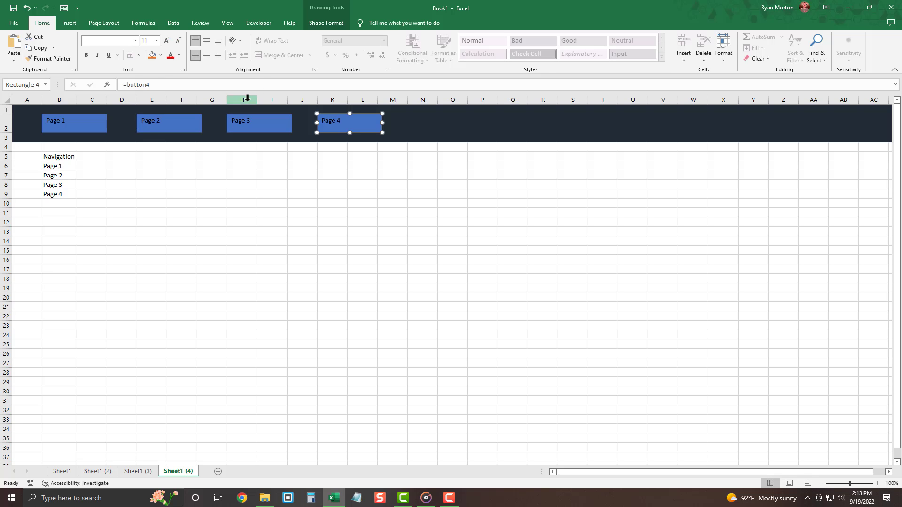
Hyperlink the Page 1 rectangle to Sheet1 in this workbook.
left_click(87, 131)
right_click(86, 132)
left_click(146, 262)
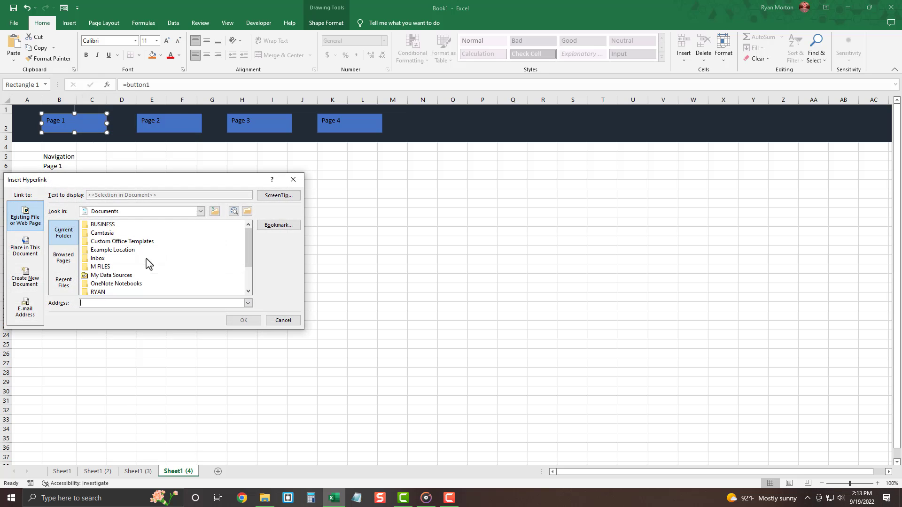
left_click(25, 249)
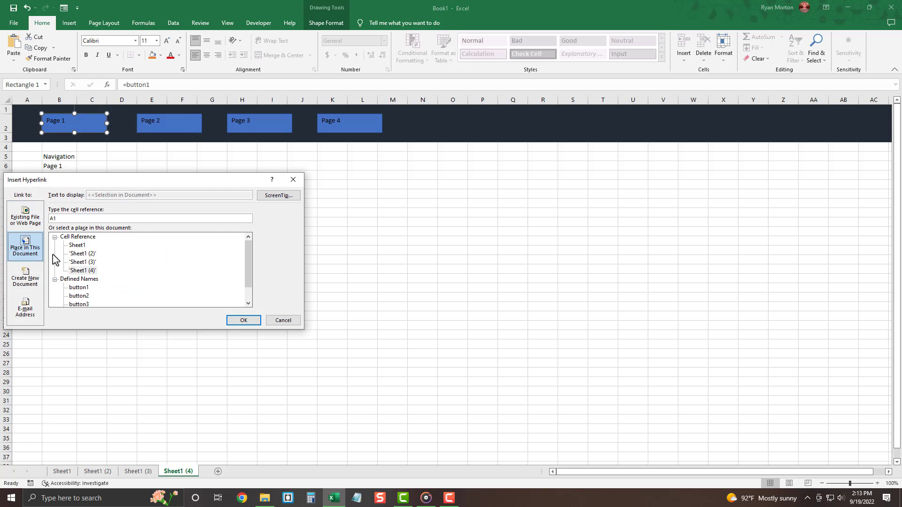
left_click(78, 246)
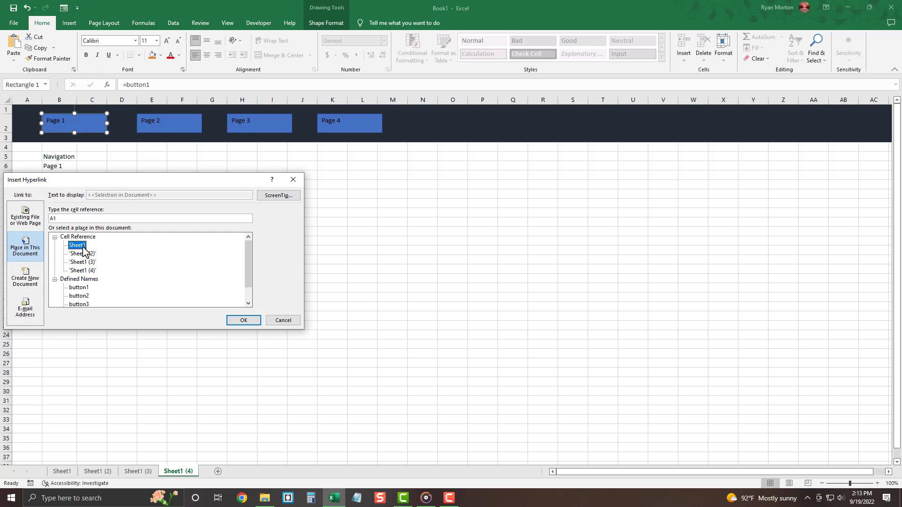
left_click(234, 321)
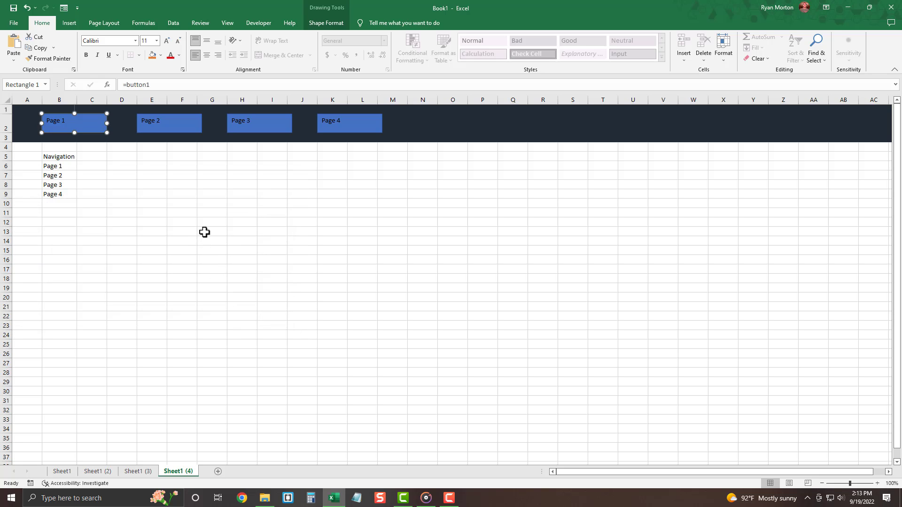
Test the Page 1 link, then return to Sheet1 (4).
left_click(197, 229)
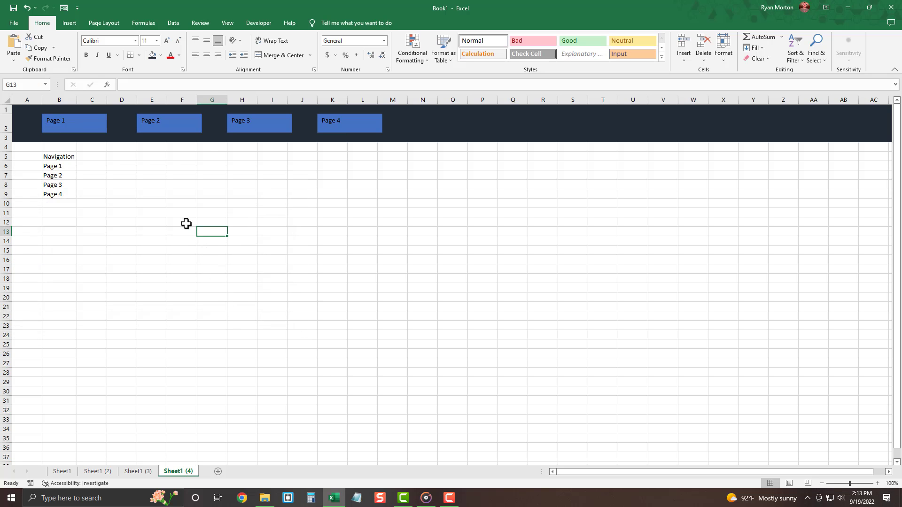
left_click(92, 130)
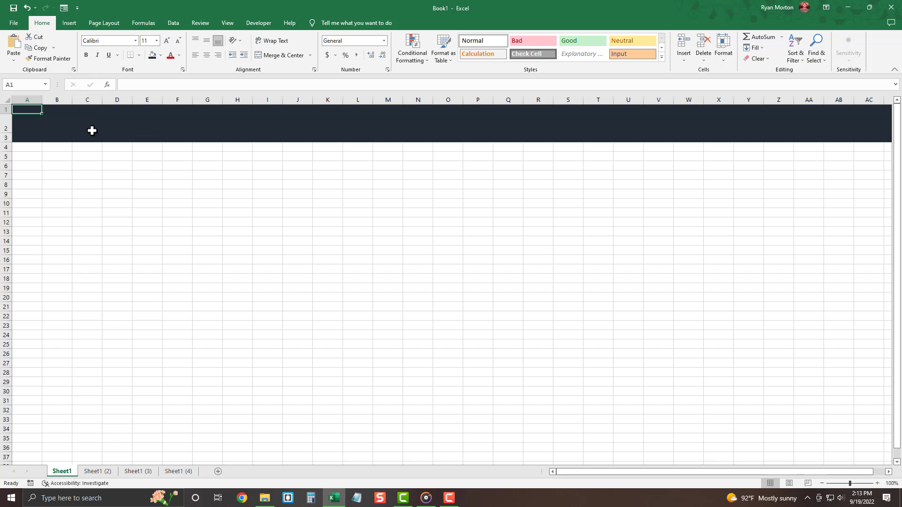
left_click(190, 472)
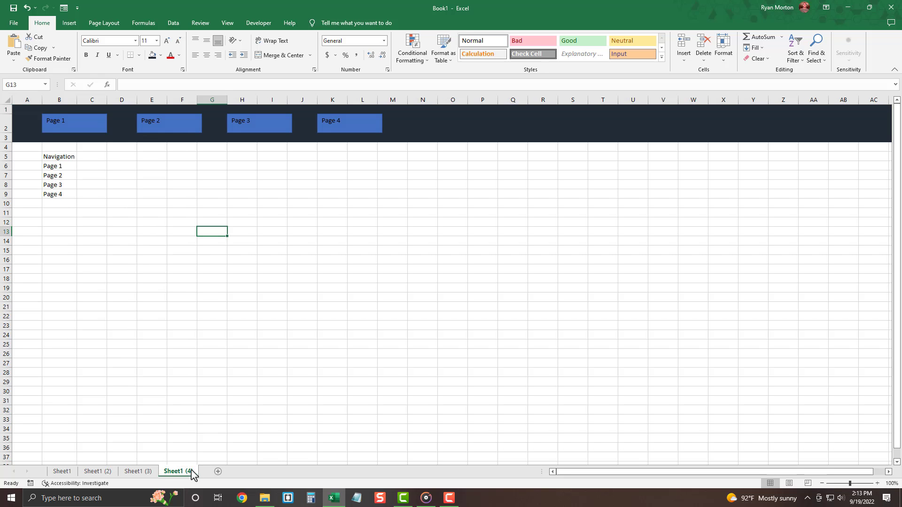
Hyperlink the Page 2 rectangle to Sheet1 (2) and Page 3 to Sheet1 (3).
left_click(177, 124)
right_click(177, 124)
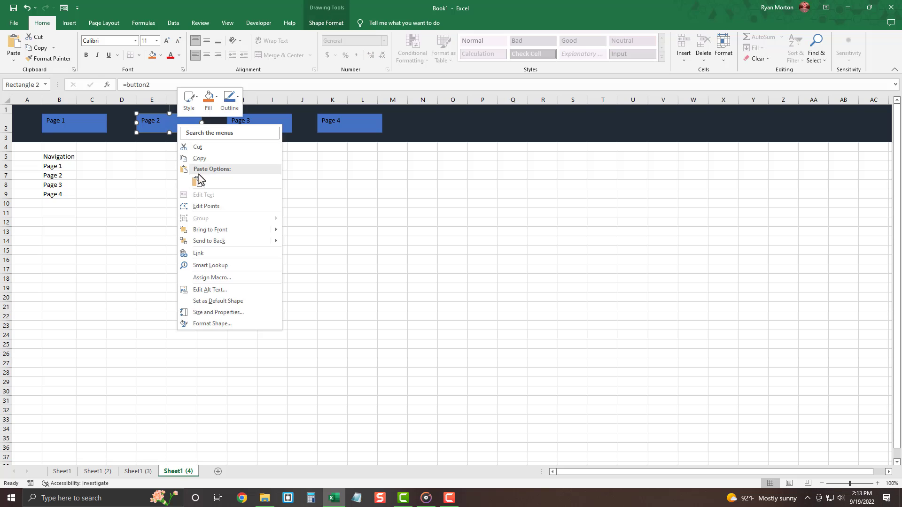
left_click(221, 257)
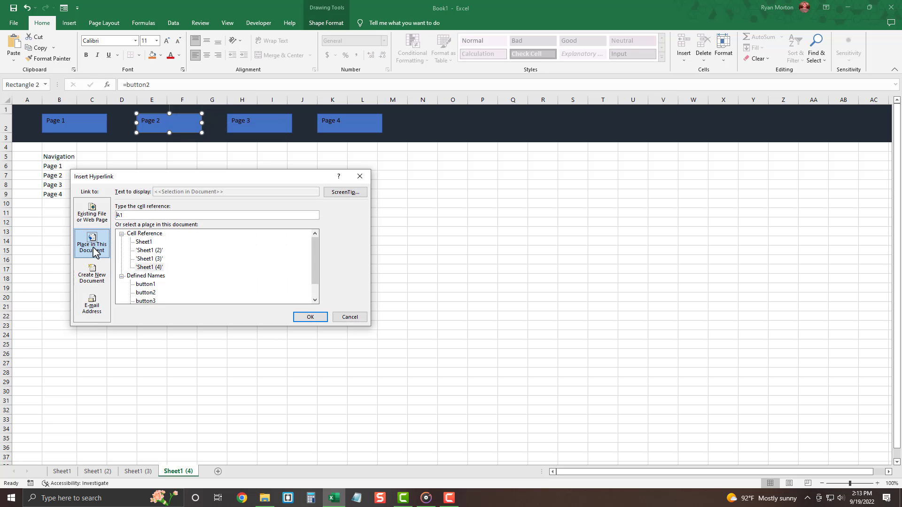
left_click(160, 252)
left_click(306, 316)
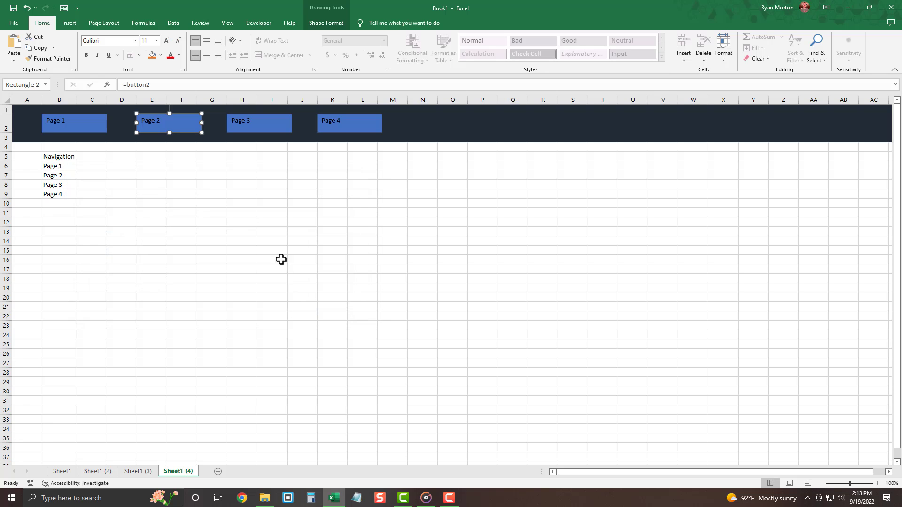
right_click(278, 125)
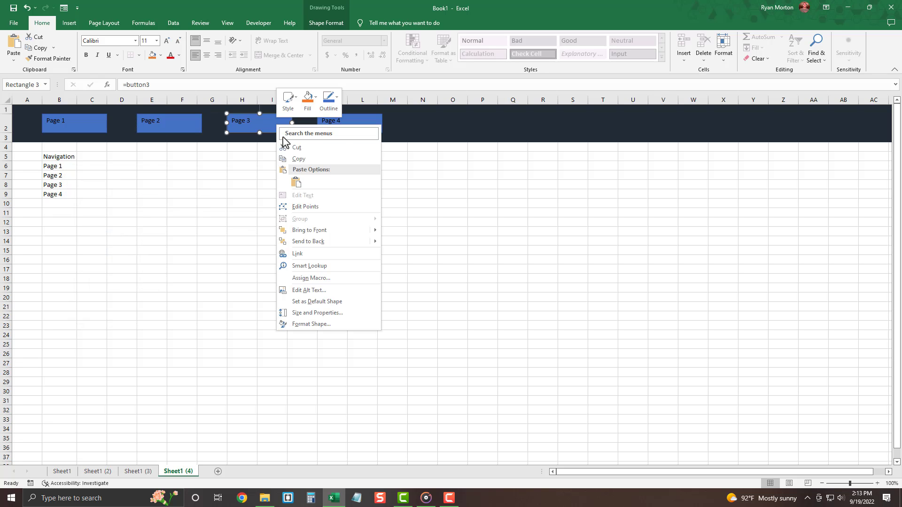
left_click(298, 254)
left_click(228, 260)
left_click(383, 320)
Hyperlink the Page 4 rectangle to sheet Sheet1 (4).
left_click(368, 125)
right_click(369, 125)
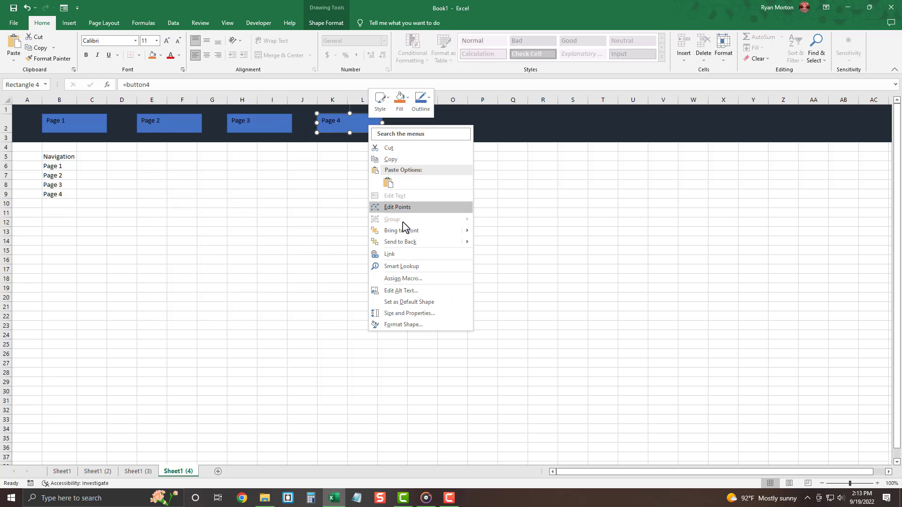
left_click(409, 254)
left_click(343, 269)
left_click(498, 320)
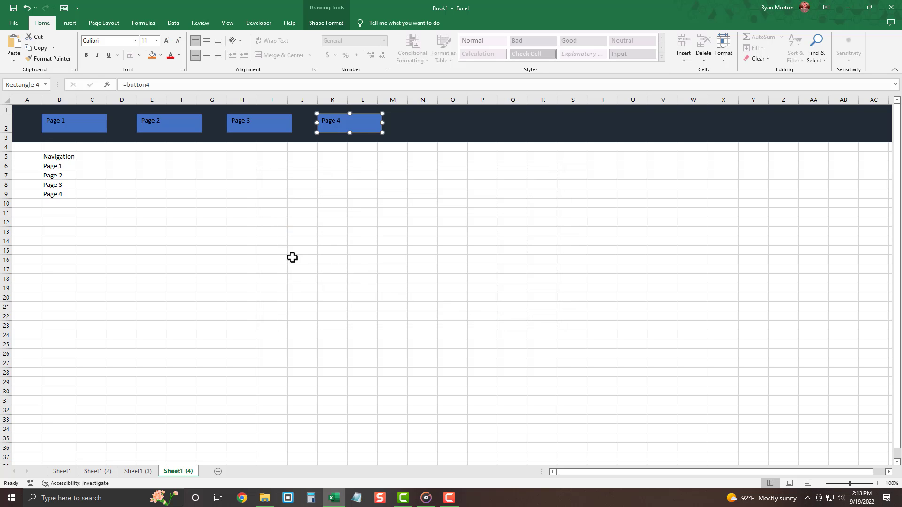
left_click(153, 191)
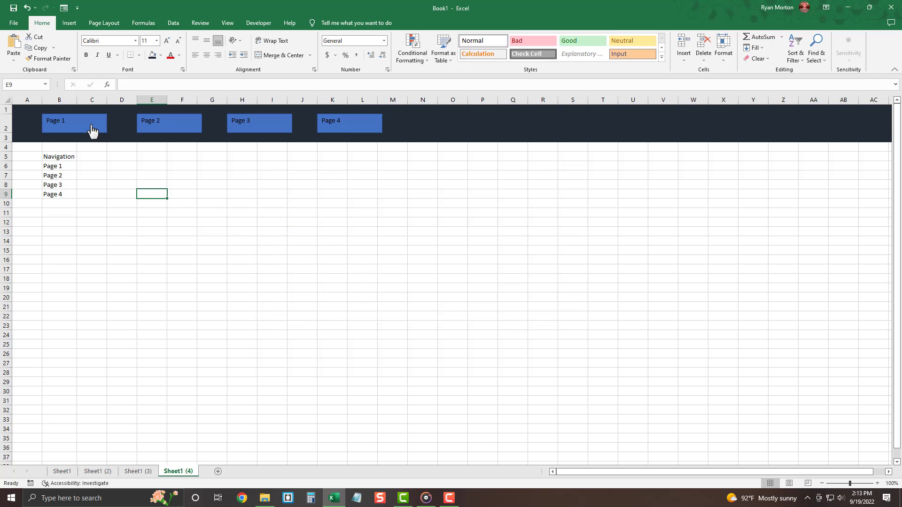
Select all four Page rectangles and give them a dark fill colour.
left_click(76, 126, "ctrl")
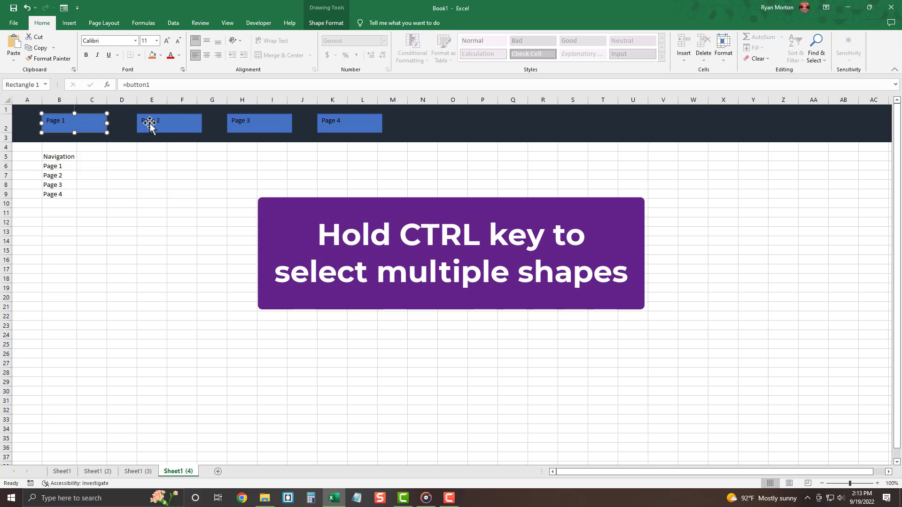
left_click(184, 130, "ctrl")
left_click(265, 131, "ctrl")
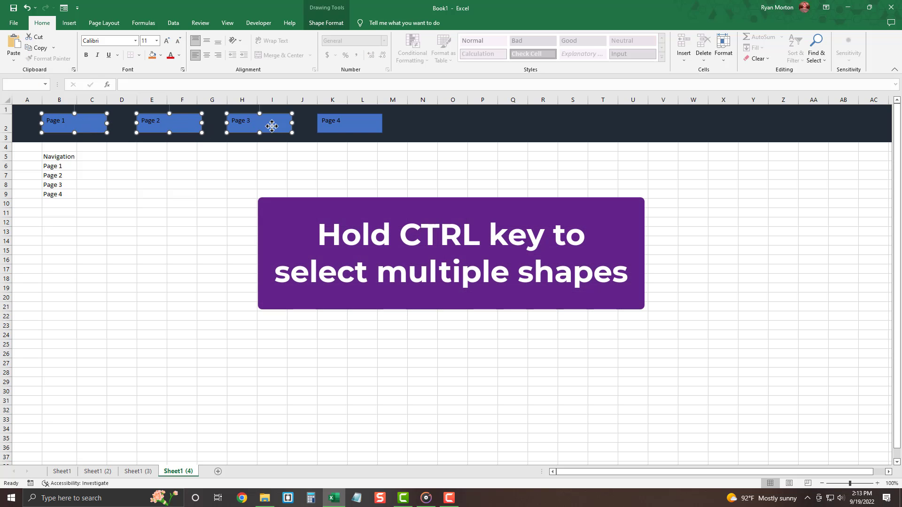
left_click(355, 128, "ctrl")
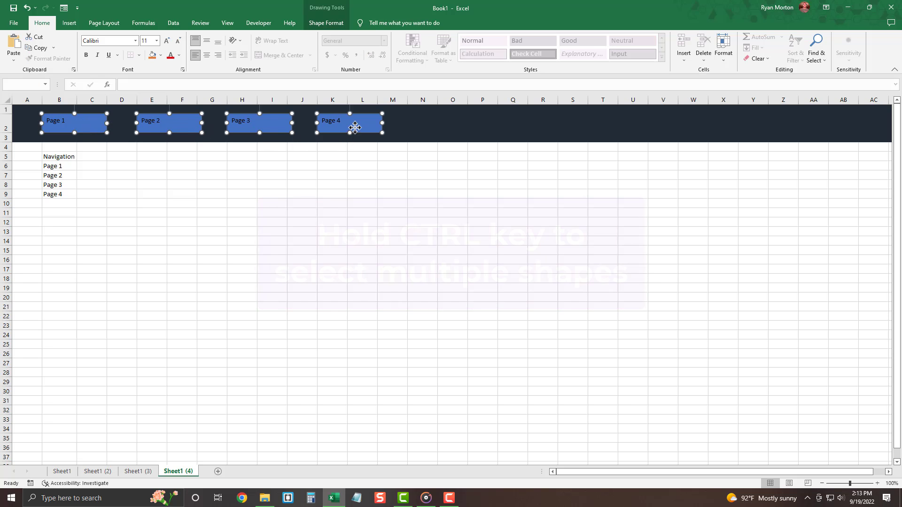
left_click(161, 55)
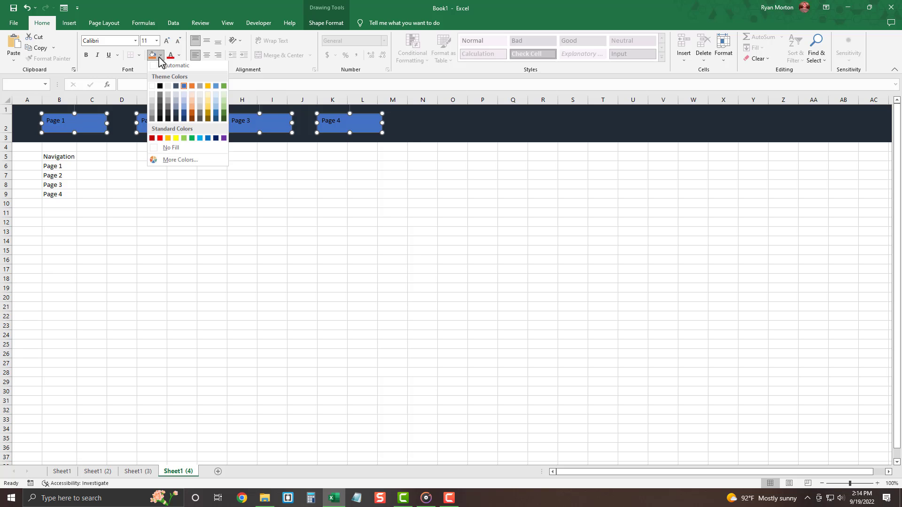
left_click(176, 120)
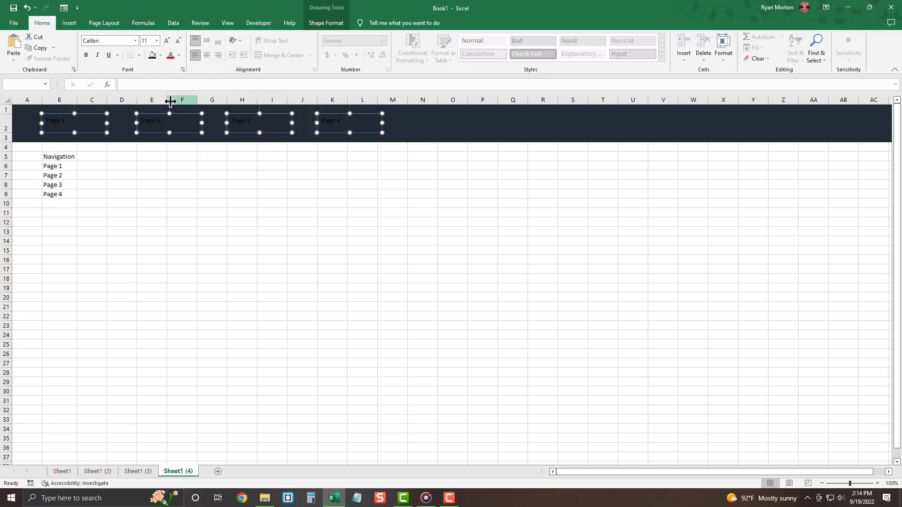
Set the button text to size 18, centred vertically and horizontally.
left_click(157, 41)
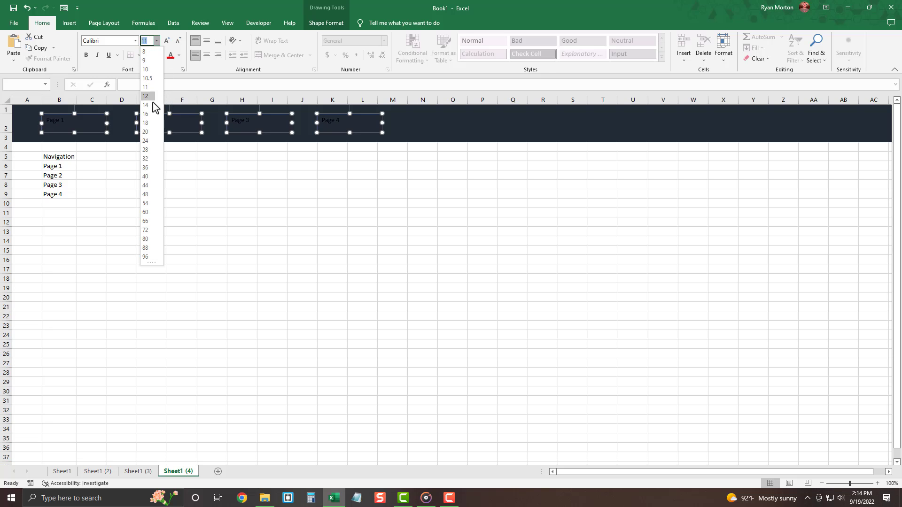
left_click(148, 123)
left_click(207, 41)
left_click(207, 55)
Make the button text white and set the shape outline to No Outline.
left_click(179, 55)
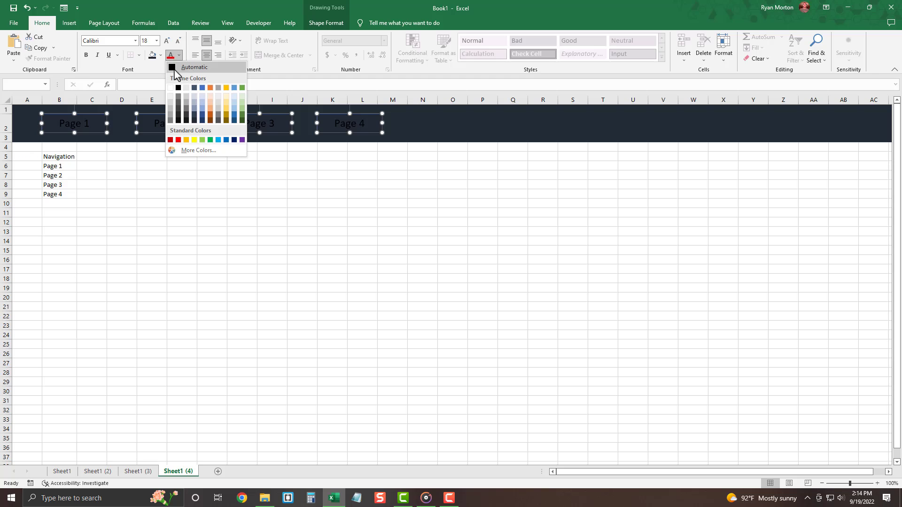
left_click(171, 88)
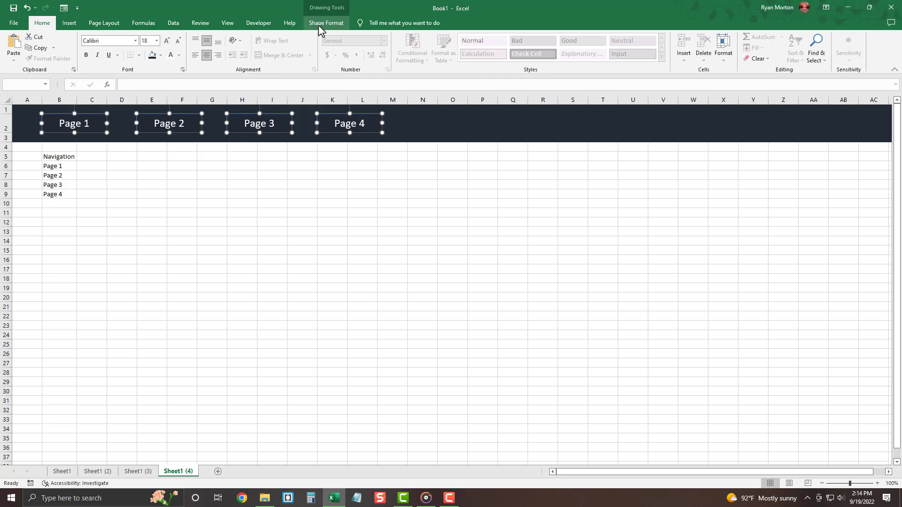
left_click(337, 23)
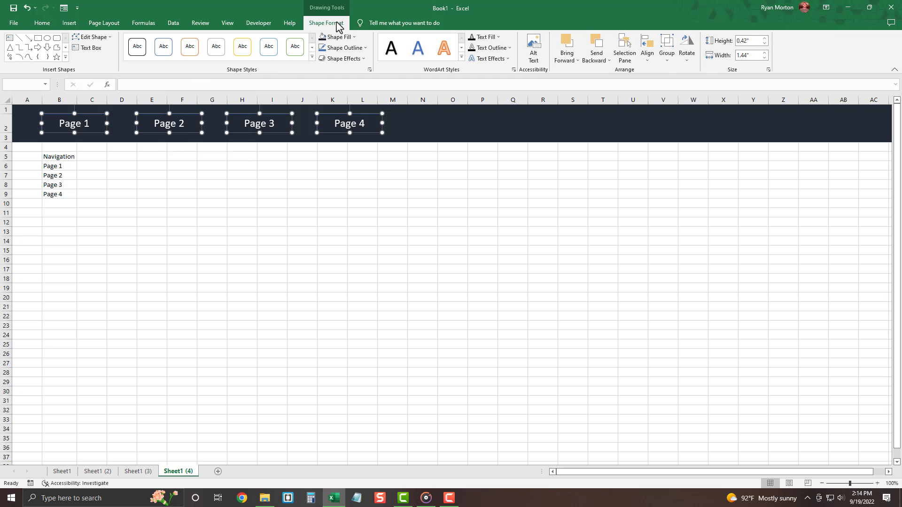
left_click(358, 48)
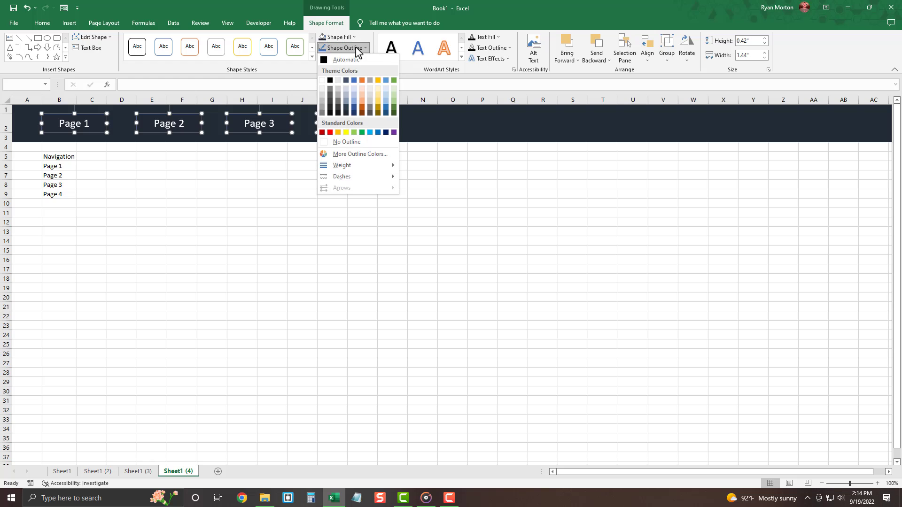
left_click(353, 142)
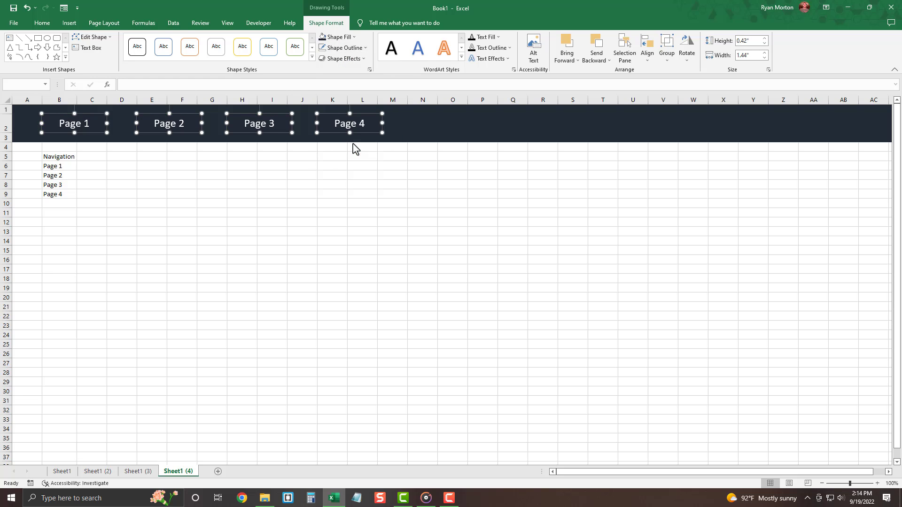
Copy the four Page 1–4 shapes on Sheet1 (4).
left_click(124, 161)
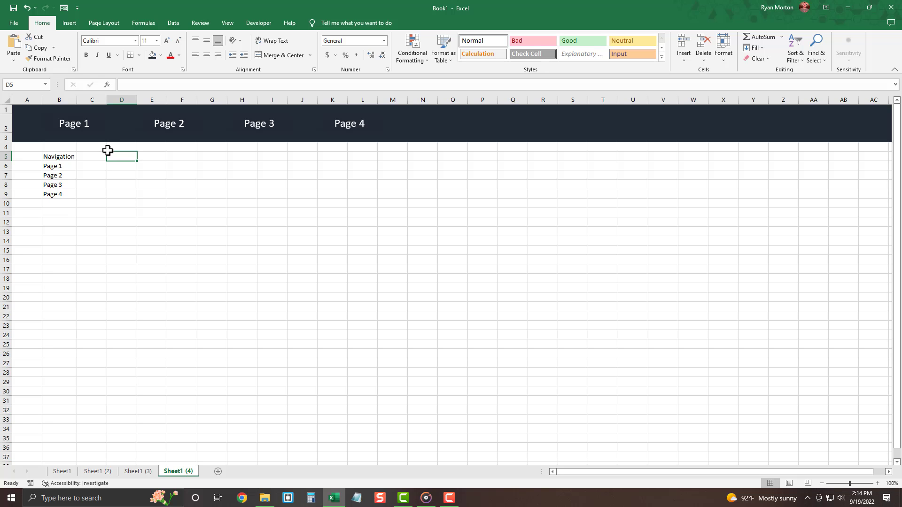
left_click(92, 134, "ctrl")
left_click(177, 125, "ctrl")
left_click(279, 125, "ctrl")
left_click(341, 123, "ctrl")
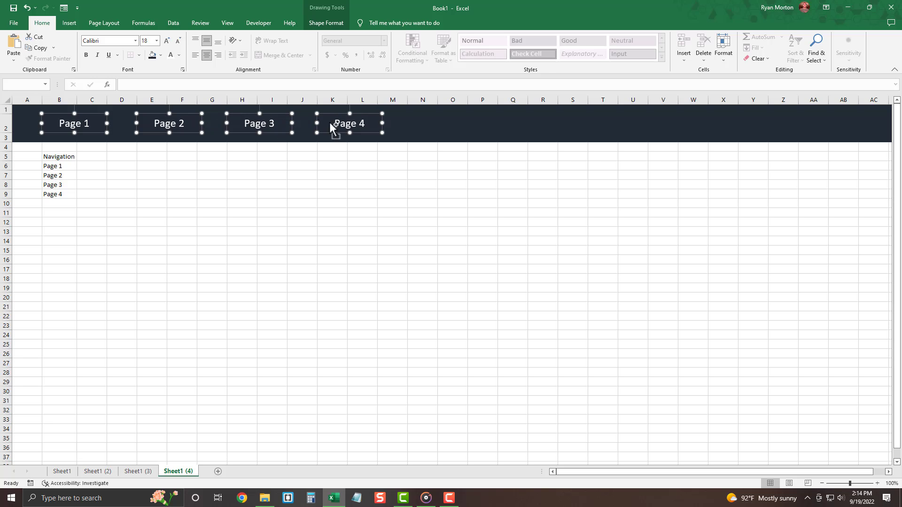
right_click(193, 127)
left_click(226, 161)
left_click(226, 160)
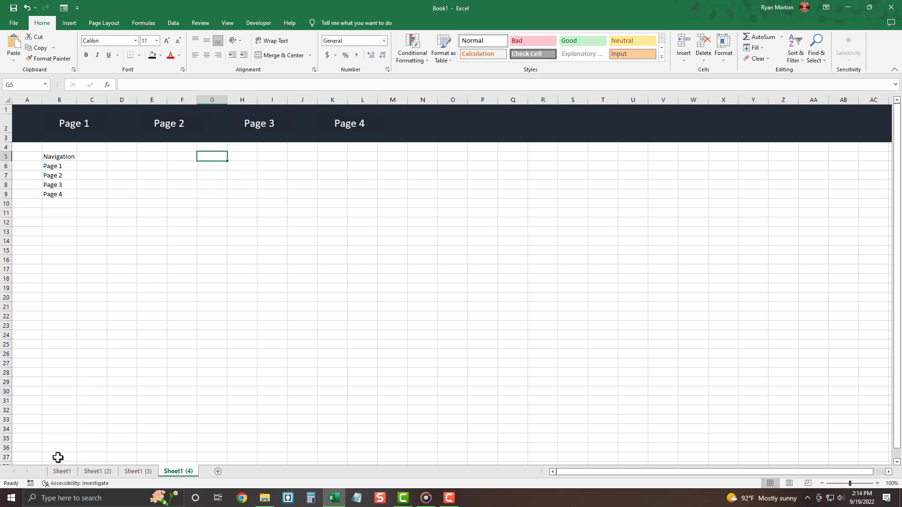
Paste the buttons at cell B2 on Sheet1 and on Sheet1 (2).
left_click(61, 472)
left_click(61, 124)
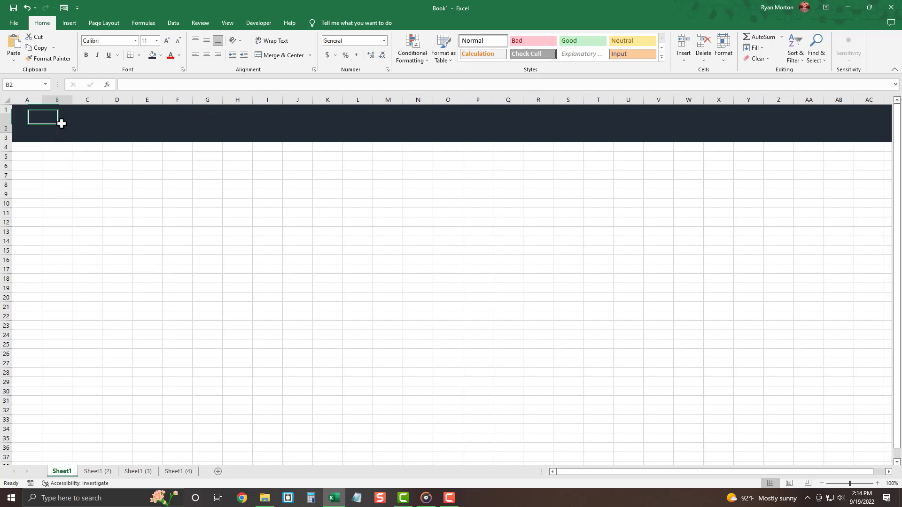
right_click(62, 124)
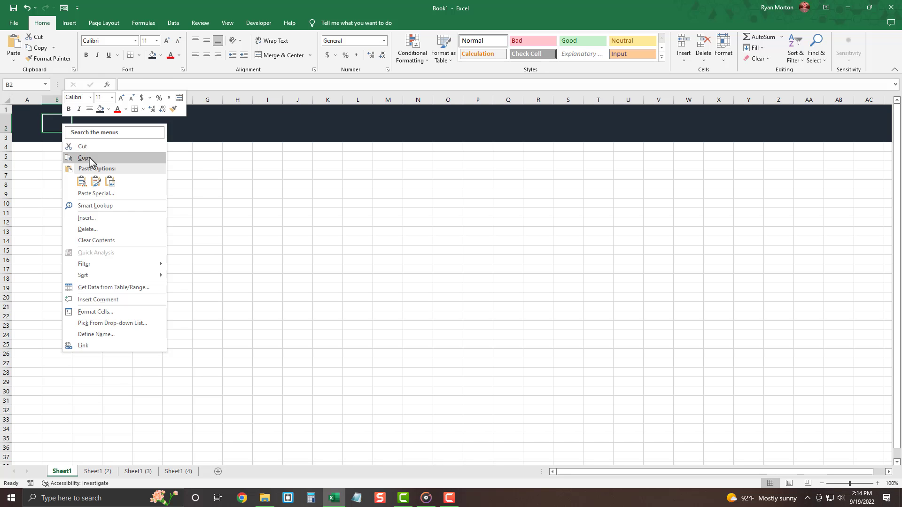
left_click(82, 182)
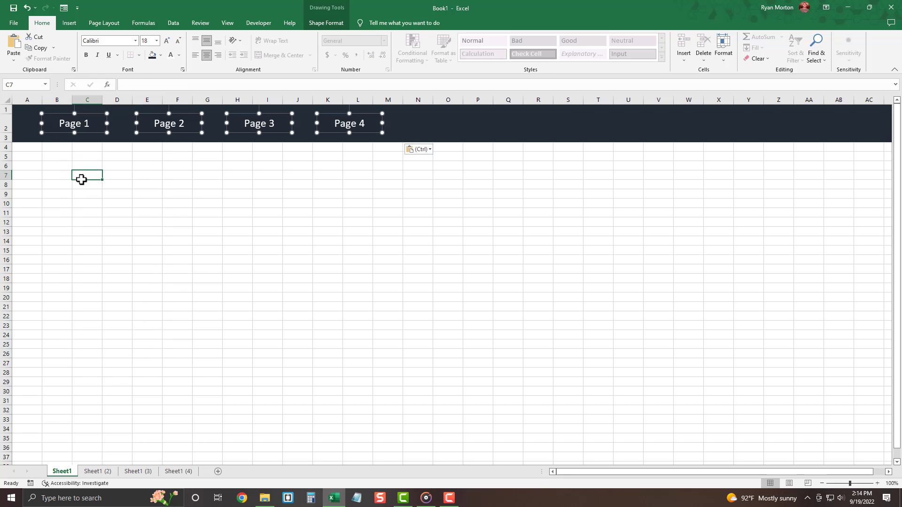
left_click(82, 179)
left_click(97, 473)
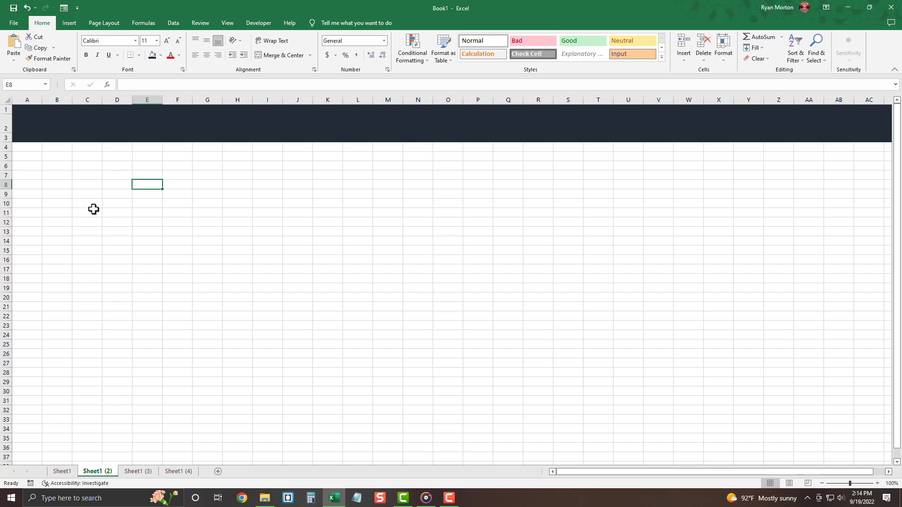
right_click(63, 124)
left_click(82, 179)
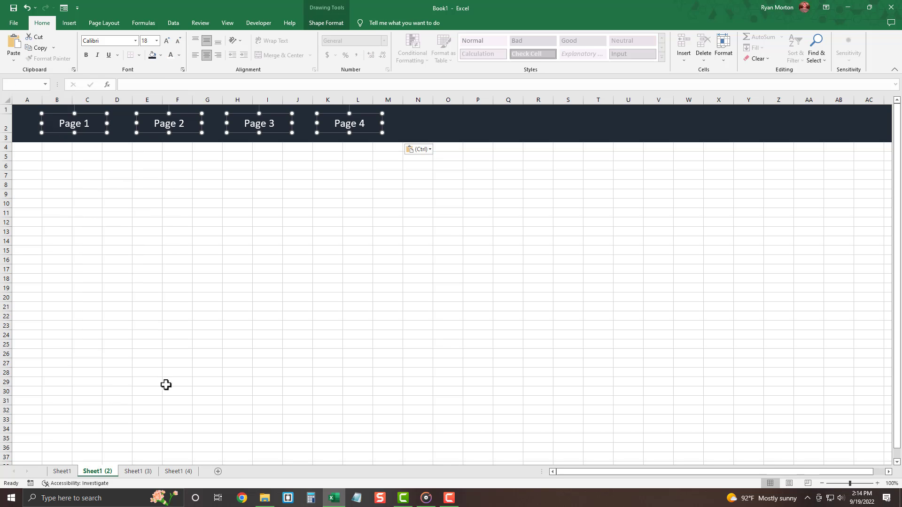
left_click(149, 473)
Paste the Page buttons at cell B2 on Sheet1 (3).
left_click(59, 124)
right_click(60, 125)
left_click(83, 183)
left_click(83, 184)
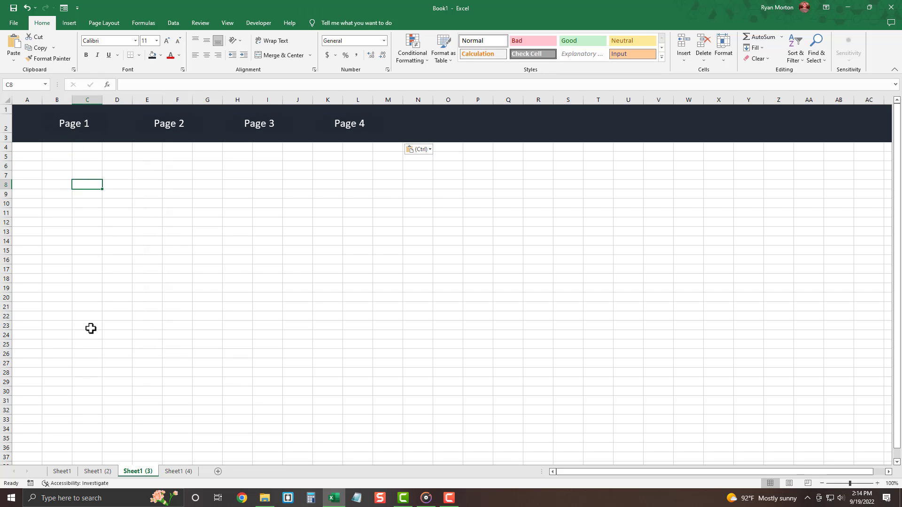
Give Page 1 on Sheet1 and Page 2 on Sheet1 (2) a lighter grey-blue fill.
left_click(60, 474)
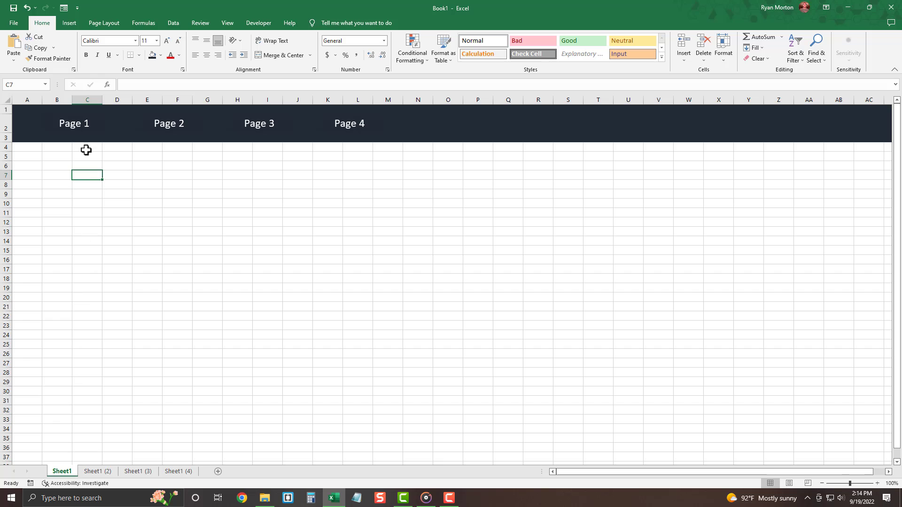
right_click(95, 126)
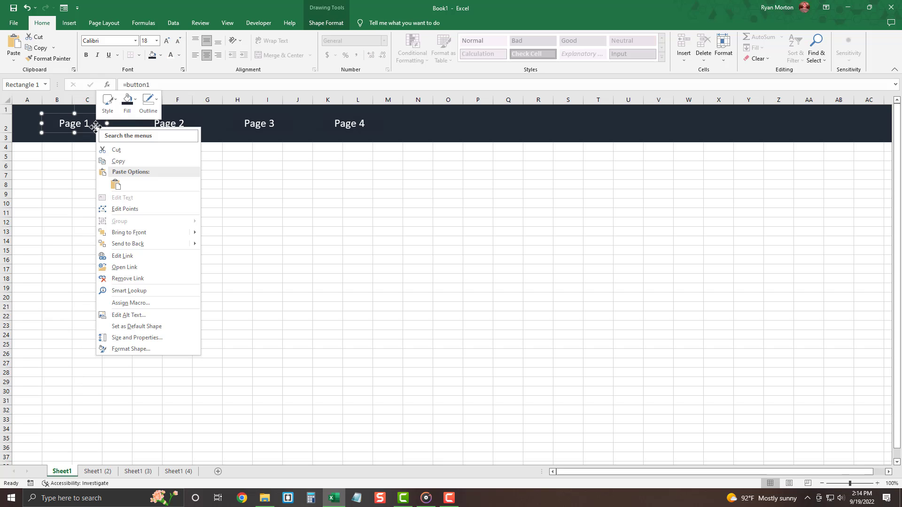
left_click(127, 100)
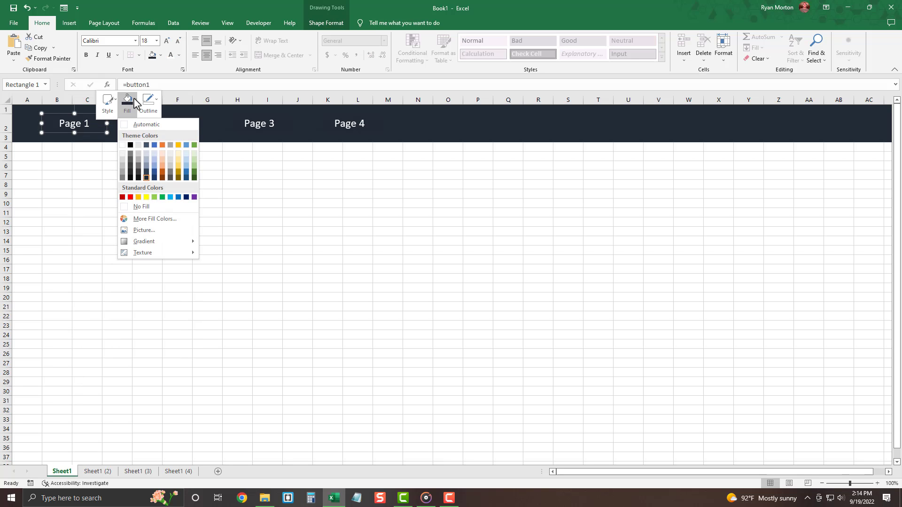
left_click(147, 150)
left_click(183, 135)
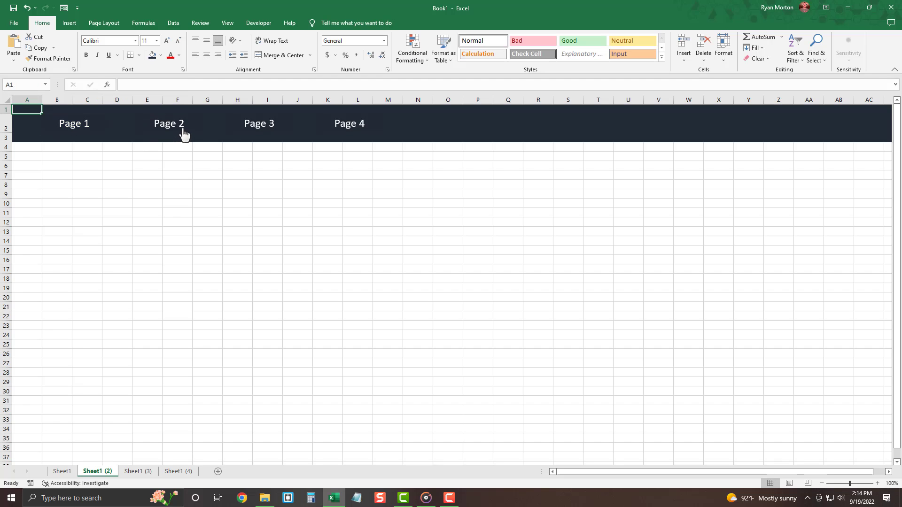
right_click(175, 126)
left_click(203, 96)
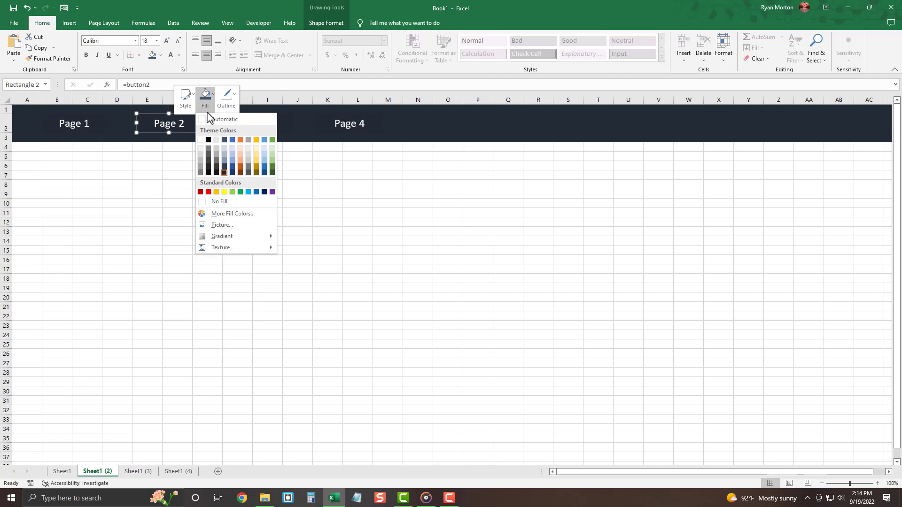
left_click(224, 145)
Give Page 3 on Sheet1 (3) and Page 4 on Sheet1 (4) a lighter grey-blue fill.
left_click(258, 139)
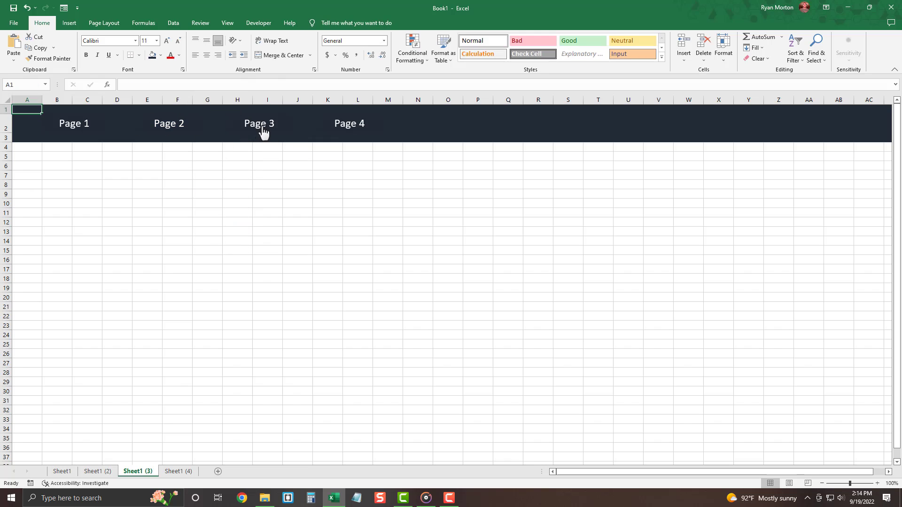
right_click(261, 131)
left_click(294, 101)
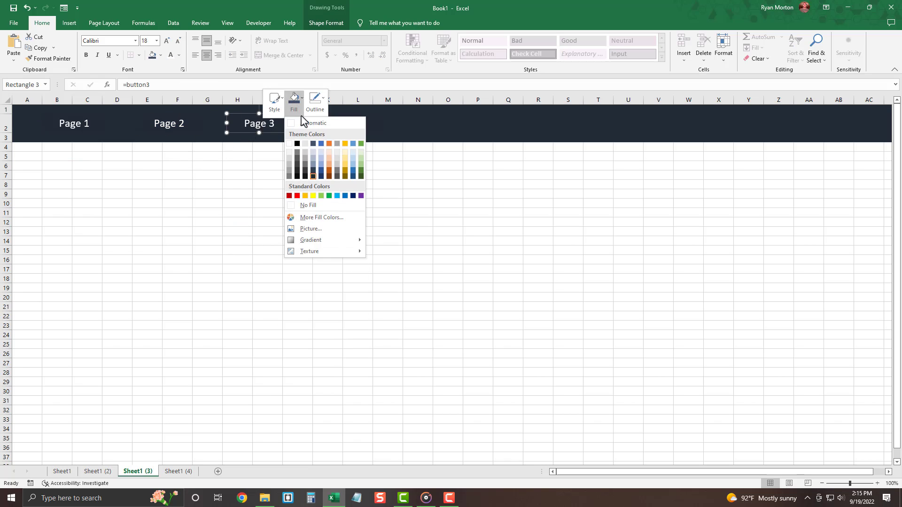
left_click(313, 151)
left_click(306, 146)
left_click(347, 130)
right_click(347, 129)
left_click(377, 96)
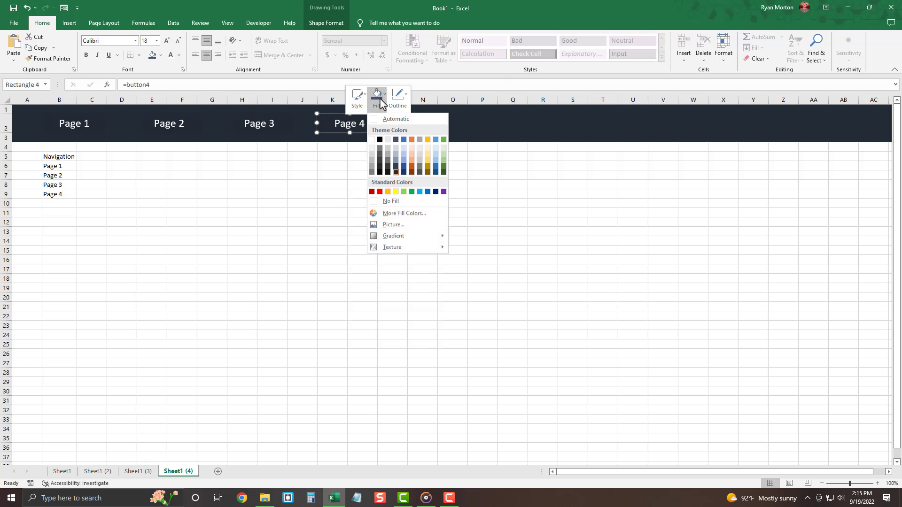
left_click(396, 140)
left_click(395, 169)
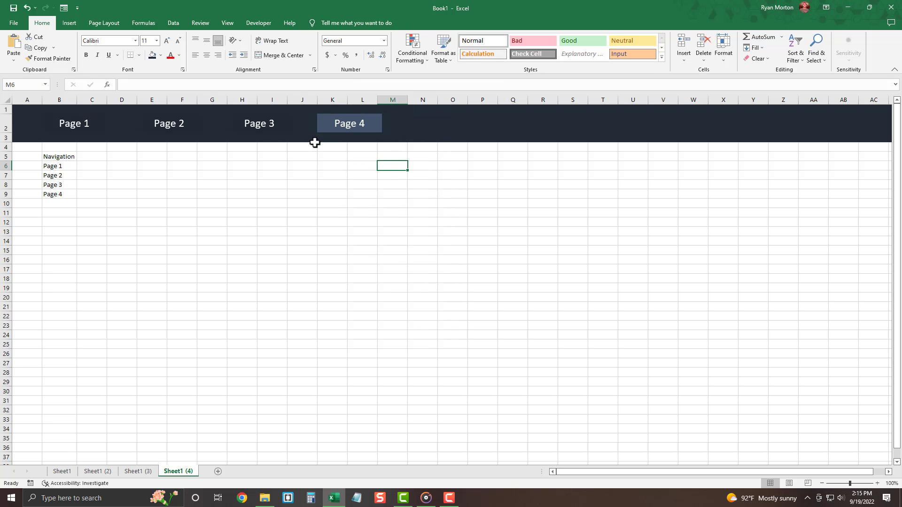
Follow the Page 3, Page 2 and Page 1 links in turn, ending on Sheet1.
left_click(269, 133)
left_click(189, 129)
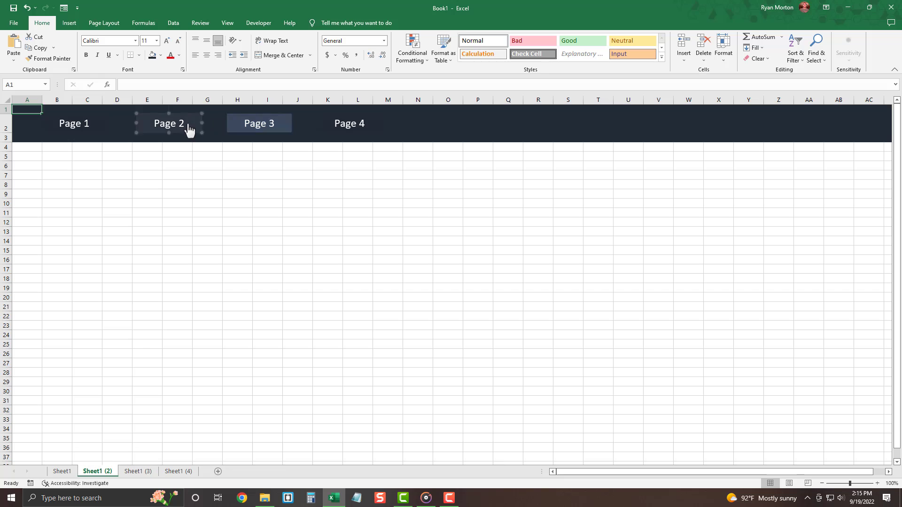
left_click(97, 131)
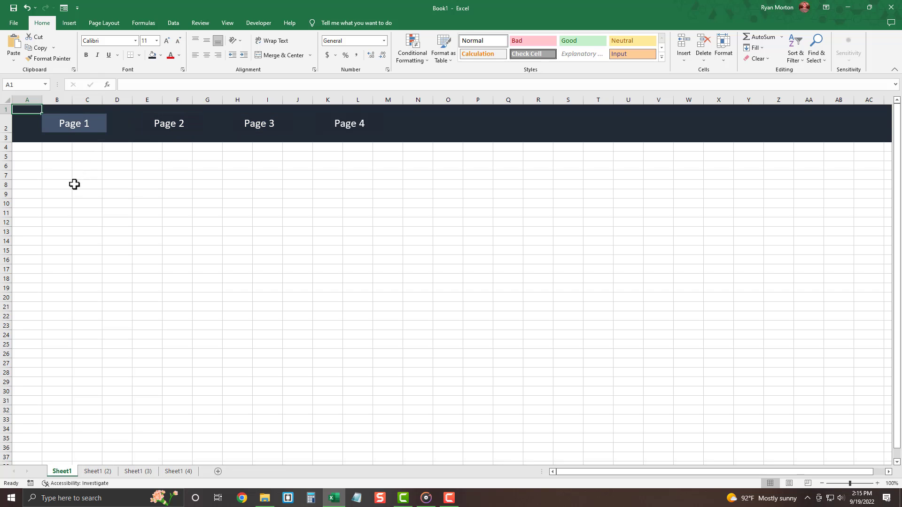